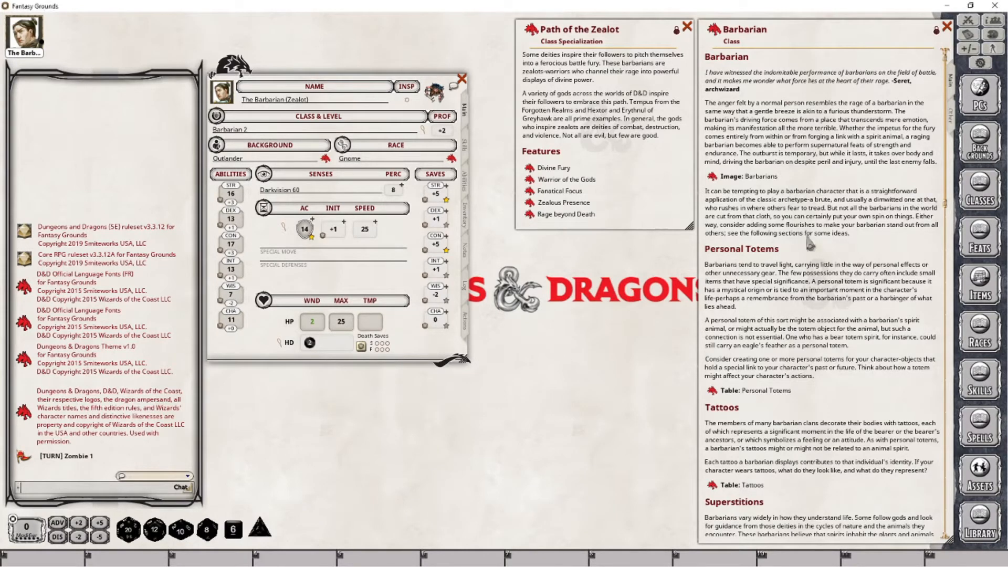
- Add one Barbarian class level to the character and choose Path of the Zealot as its Primal Path
left_click_drag(716, 37, 245, 137)
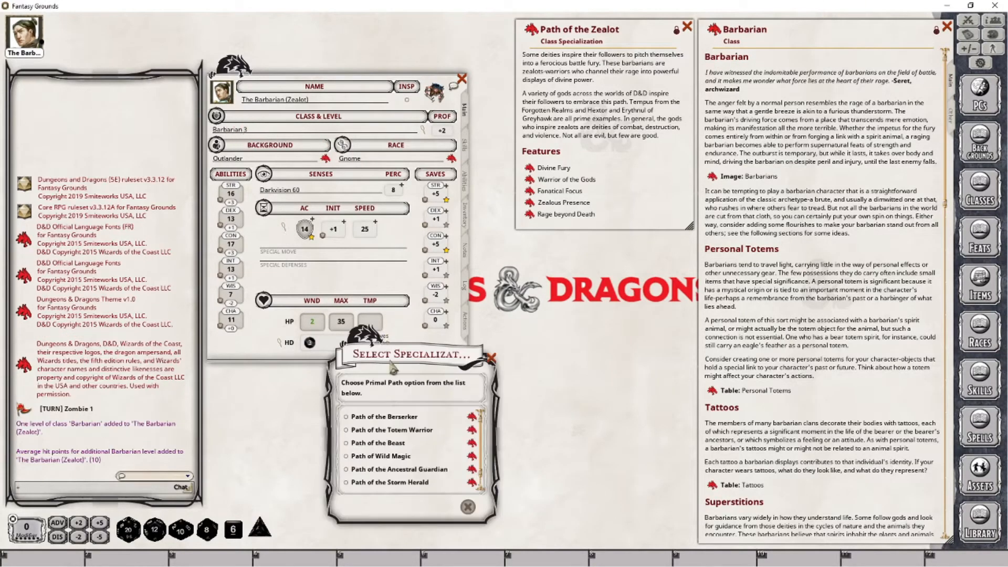
scroll(417, 453, "down", 1)
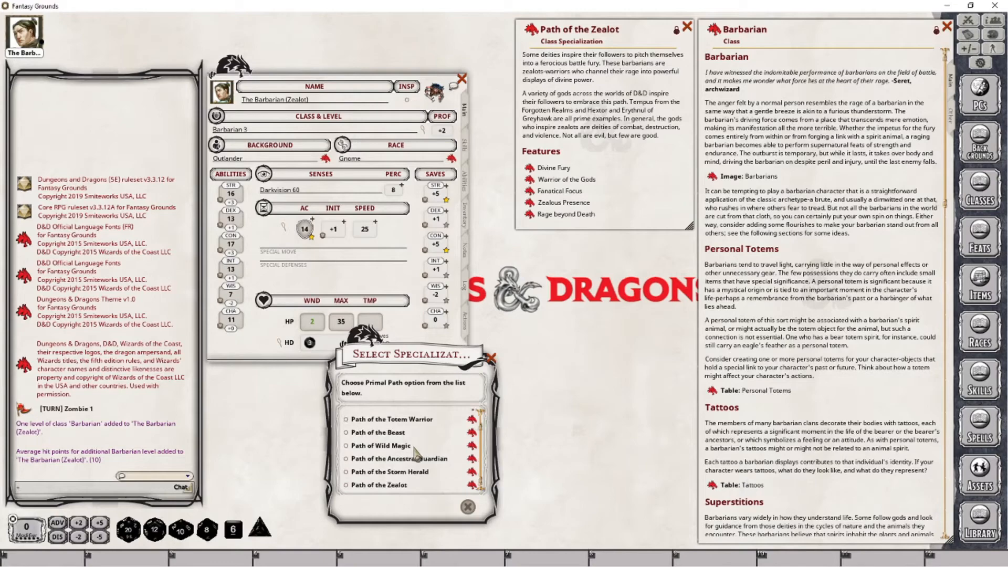
left_click(362, 485)
left_click(449, 508)
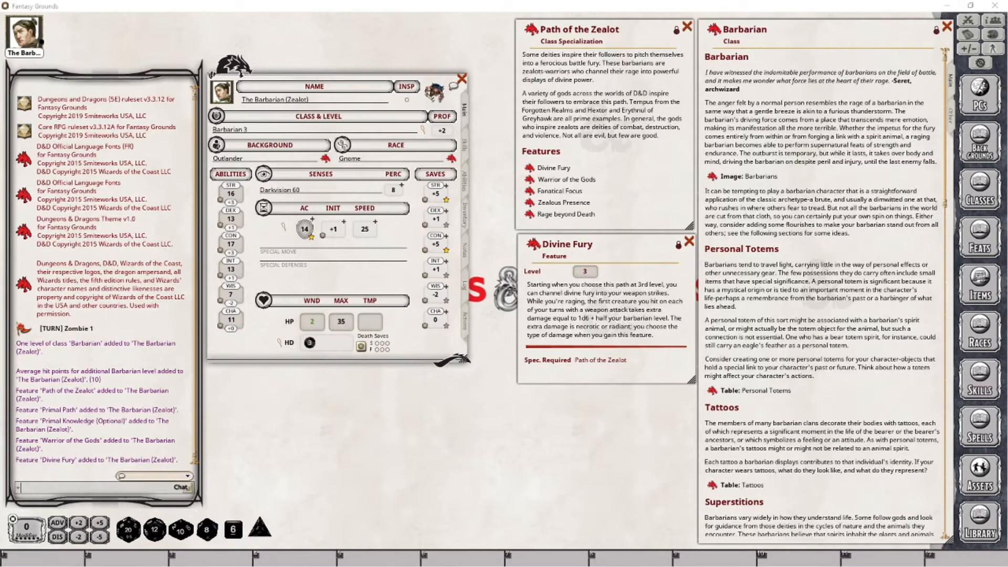
- Add the Divine Fury feature as a power among the character's actions
left_click(465, 321)
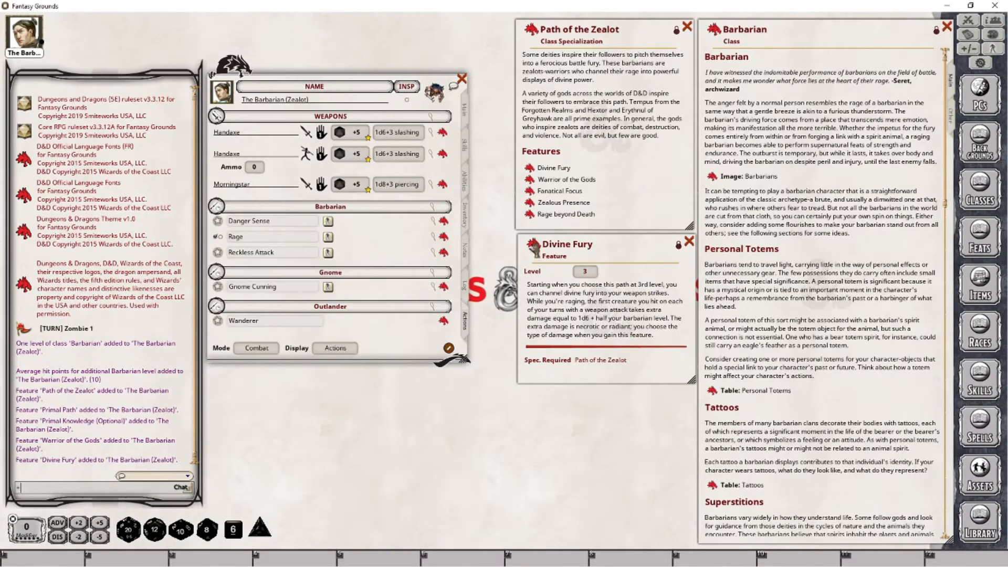
left_click_drag(530, 244, 350, 242)
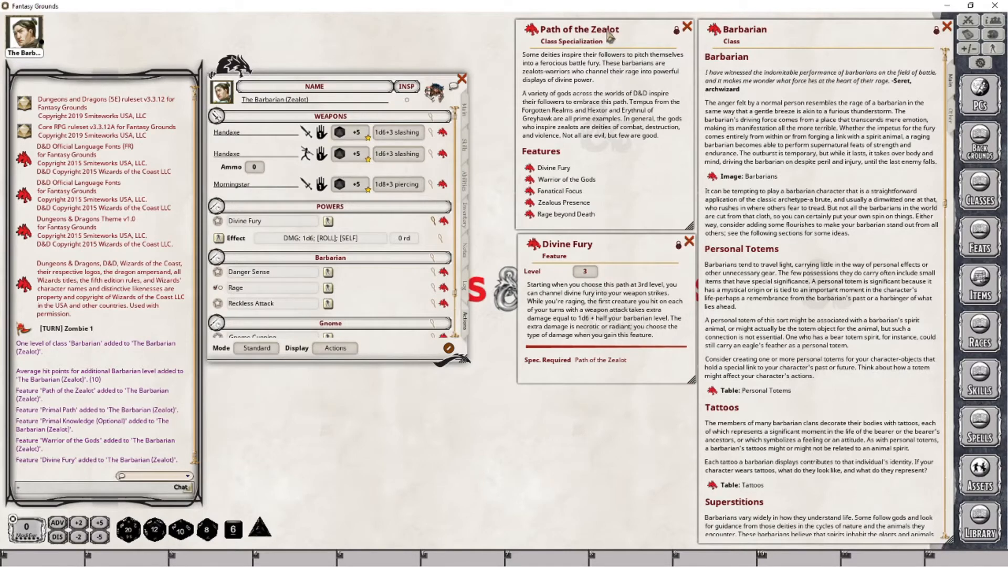
- Display the powers by group and set Divine Fury's group to "Path of the Zealot"
left_click(335, 348)
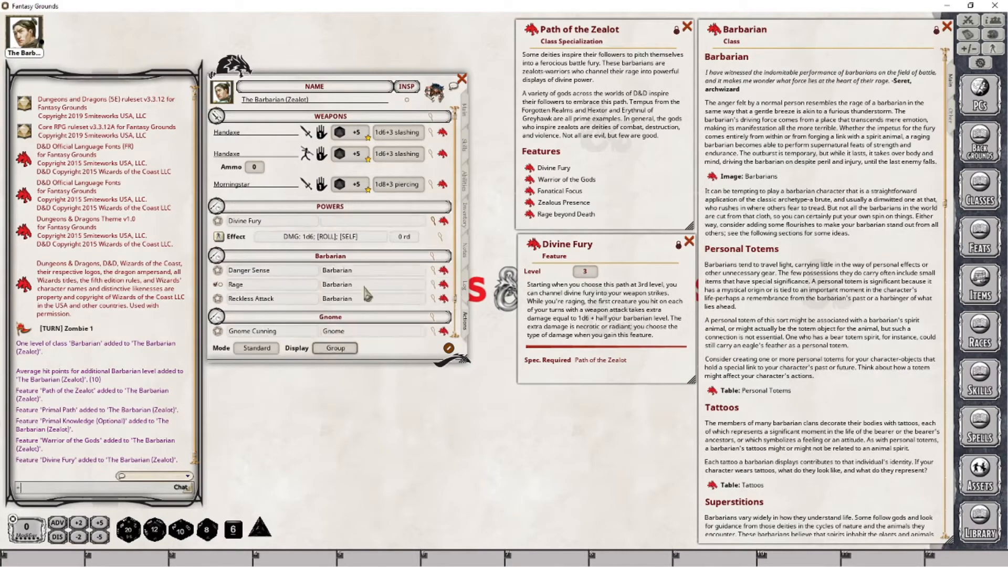
left_click(357, 223)
type("Path of the Zea")
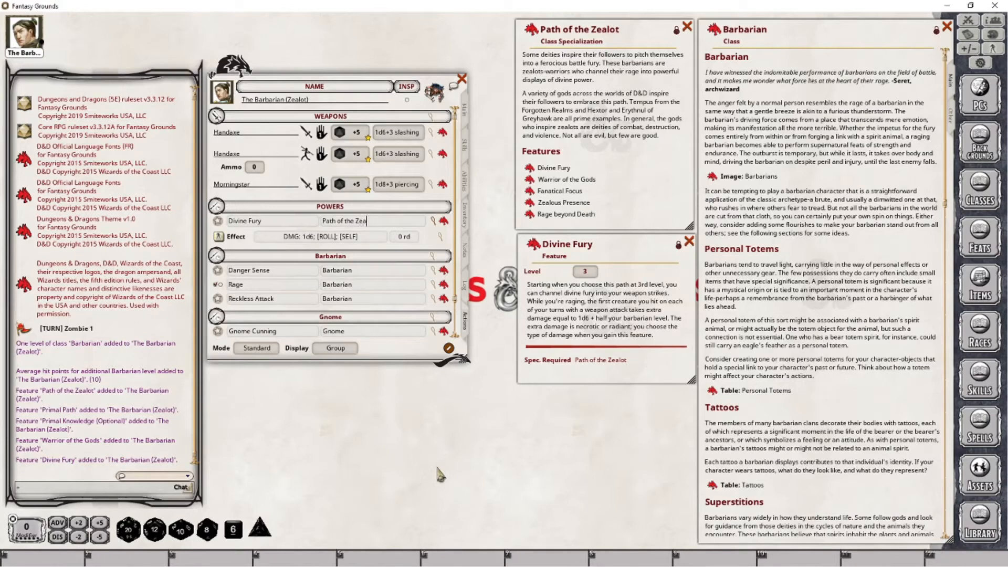
type("lot")
left_click(419, 431)
scroll(348, 255, "down", 1)
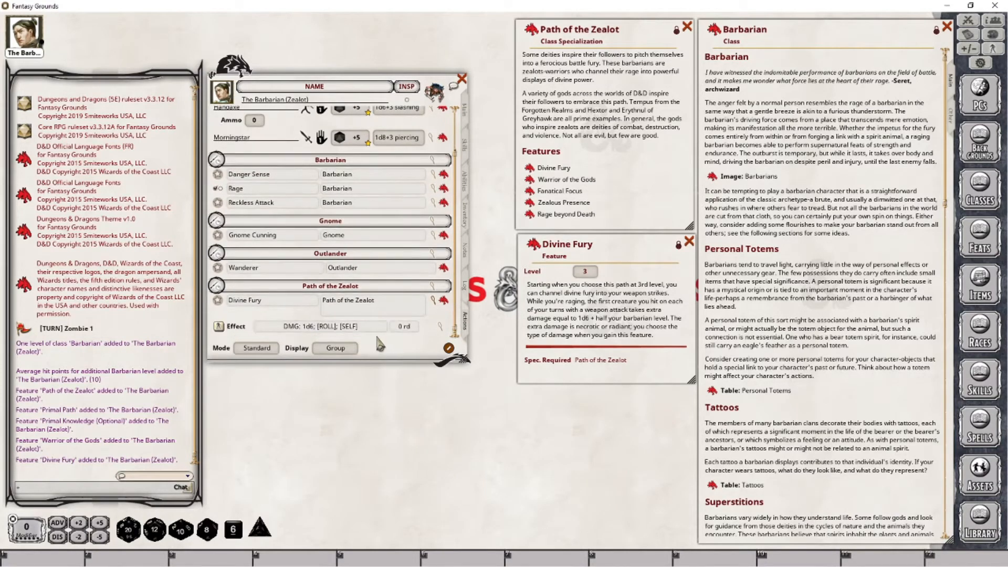
key("BackSpace")
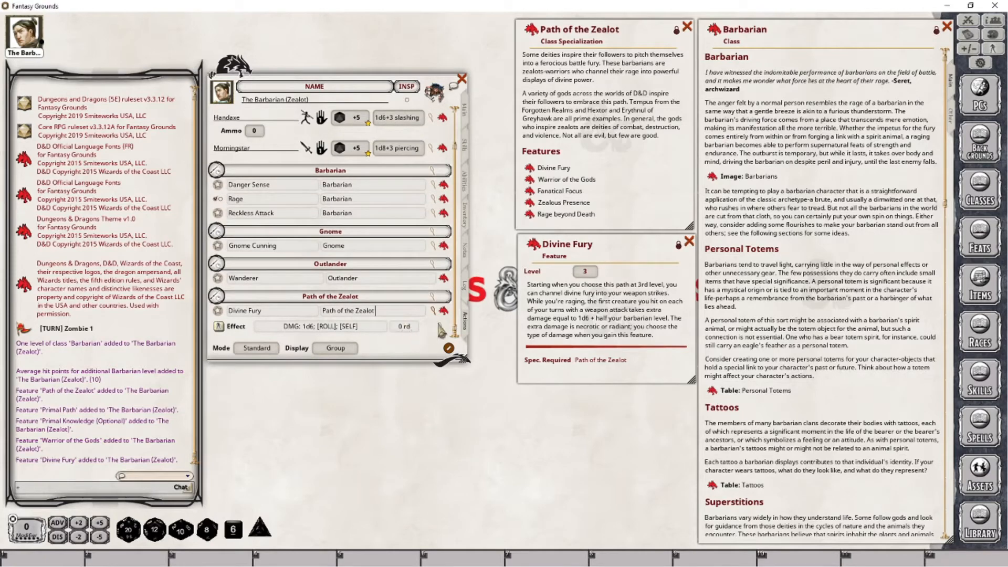
- Try to include half the barbarian level in Divine Fury's damage effect as DMG: (1d6 + [HBARBARIAN])
left_click(440, 330)
left_click_drag(496, 234, 378, 278)
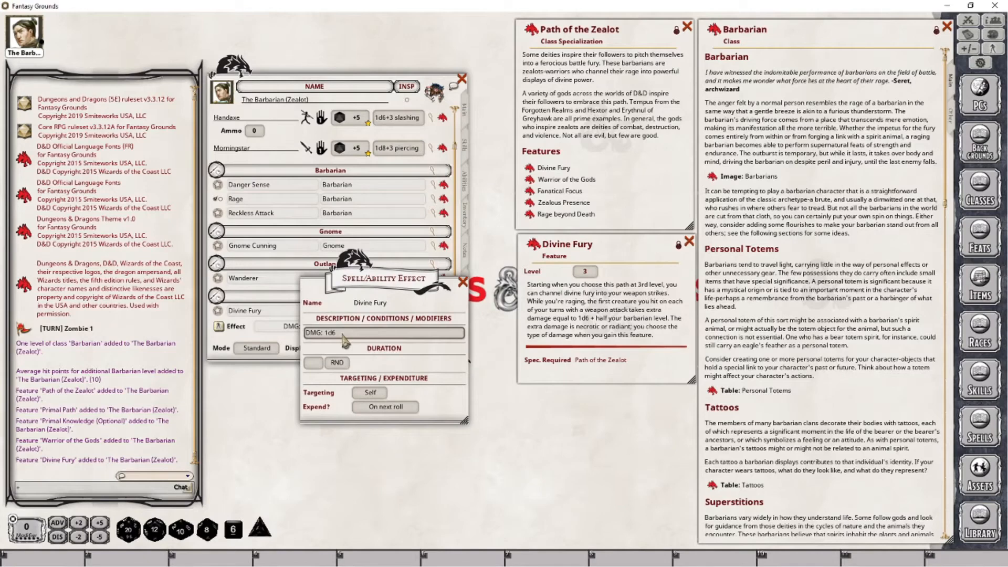
left_click(343, 335)
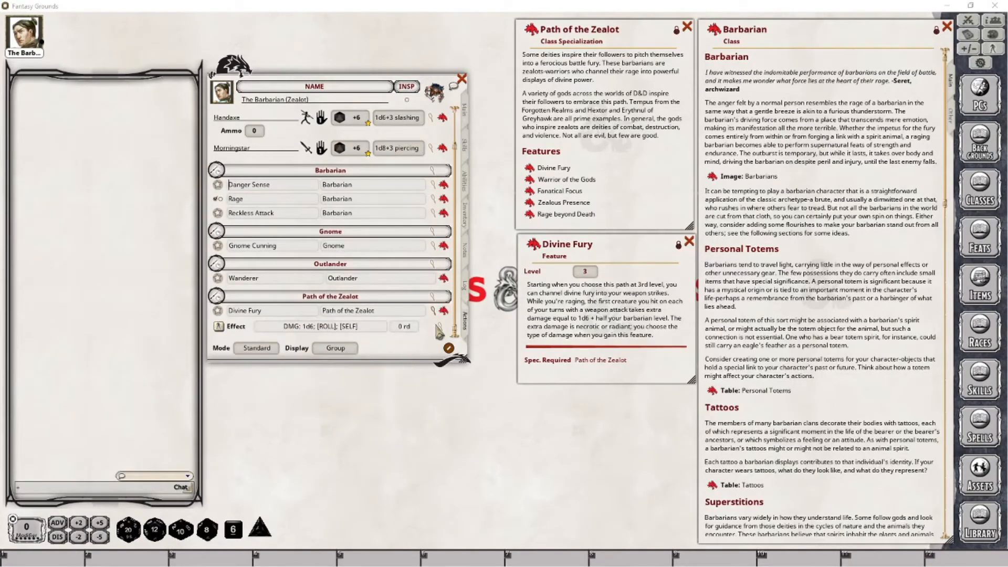
left_click(440, 327)
left_click_drag(479, 230, 379, 354)
left_click(371, 412)
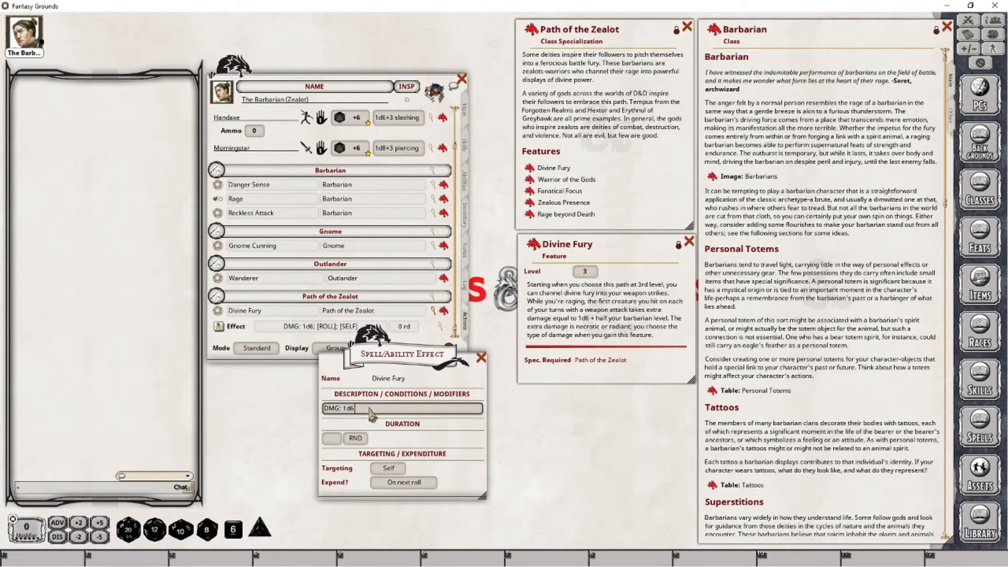
type("+")
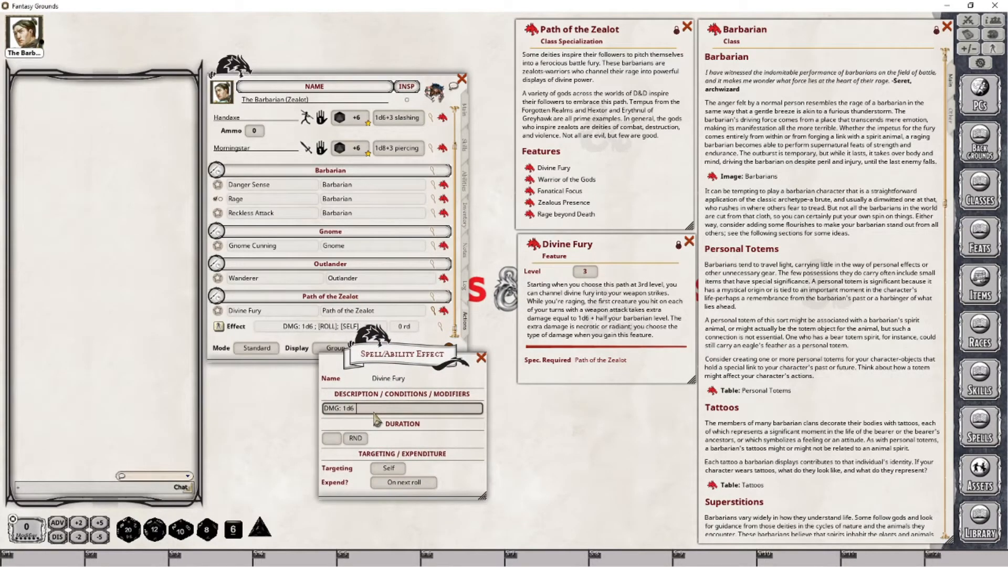
type(" [BARBARIAN]")
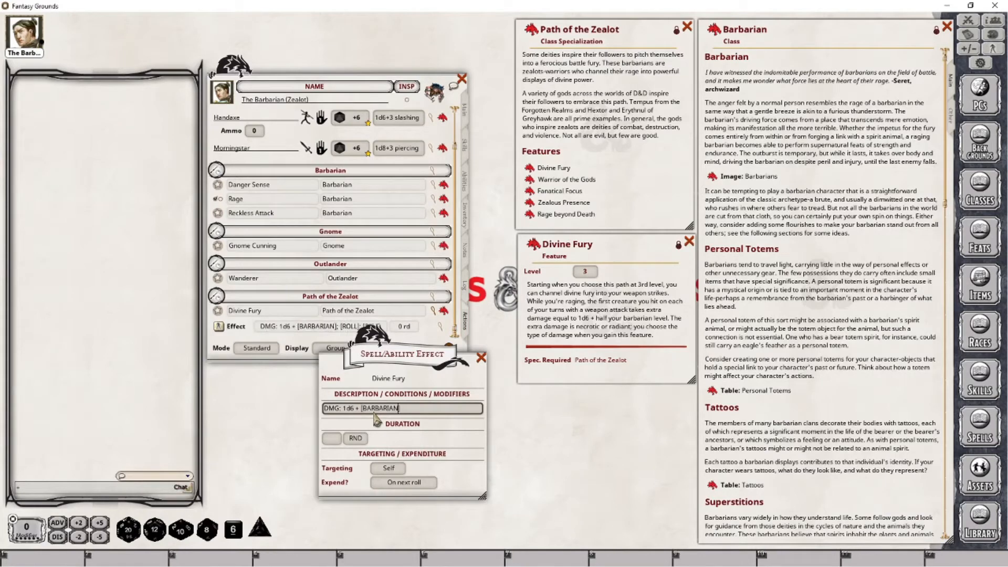
type("H")
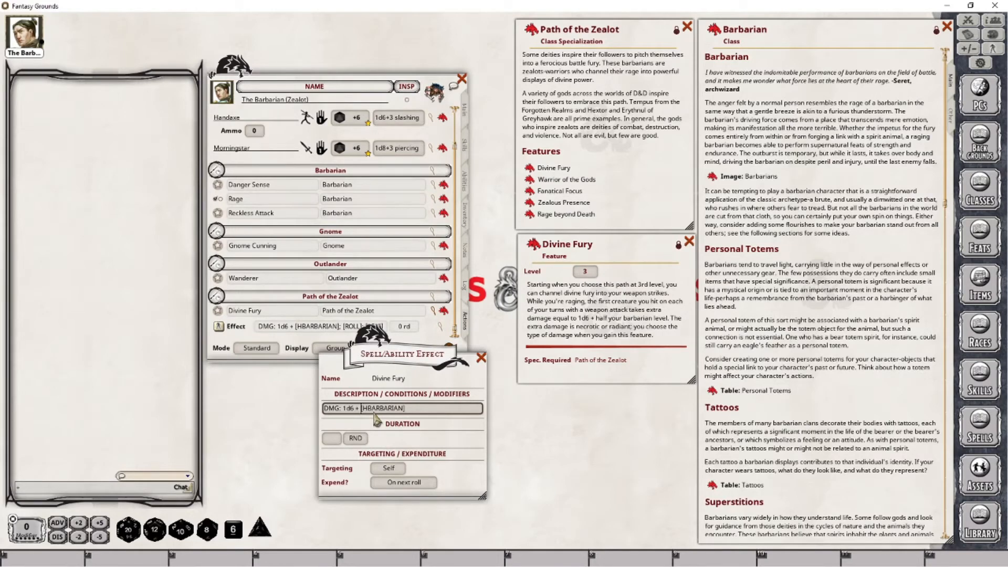
type("(")
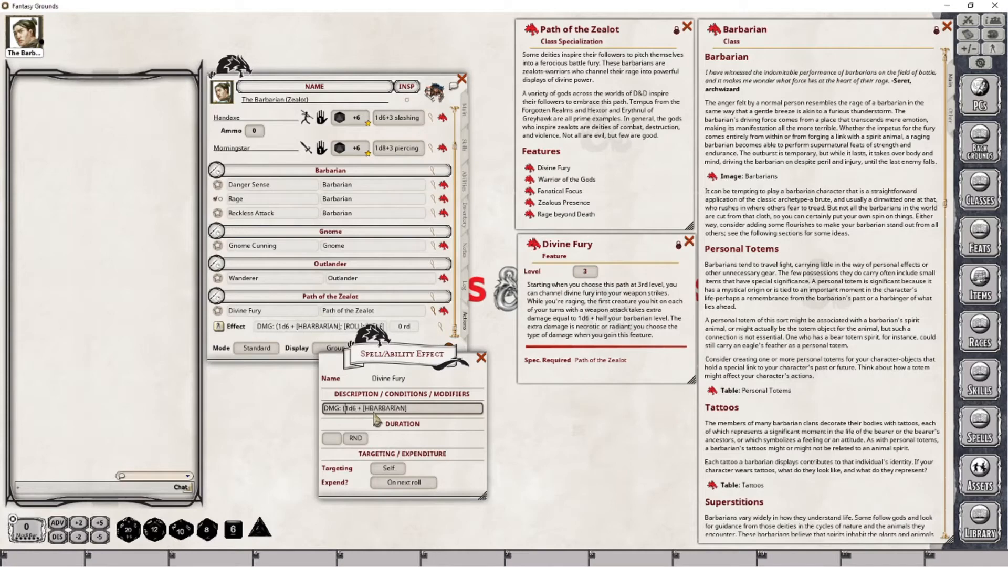
key("End")
type(")")
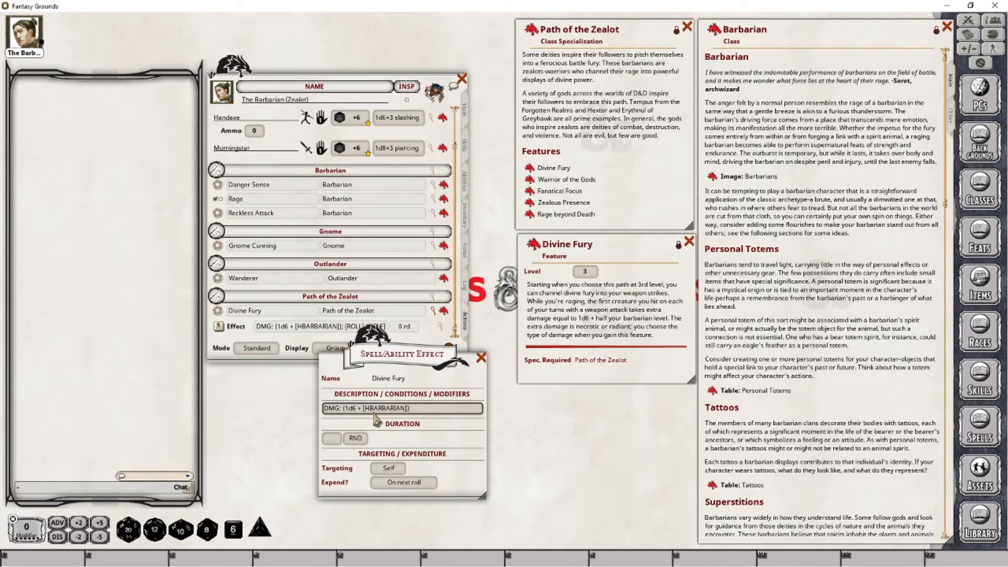
- Revert the Divine Fury effect's modifier to DMG: 1d6 and close the effect's details
key("BackSpace")
key("BackSpace")
key("BackSpace")
key("BackSpace")
key("BackSpace")
key("BackSpace")
key("BackSpace")
key("BackSpace")
key("BackSpace")
key("BackSpace")
key("BackSpace")
key("BackSpace")
key("BackSpace")
key("BackSpace")
key("BackSpace")
key("BackSpace")
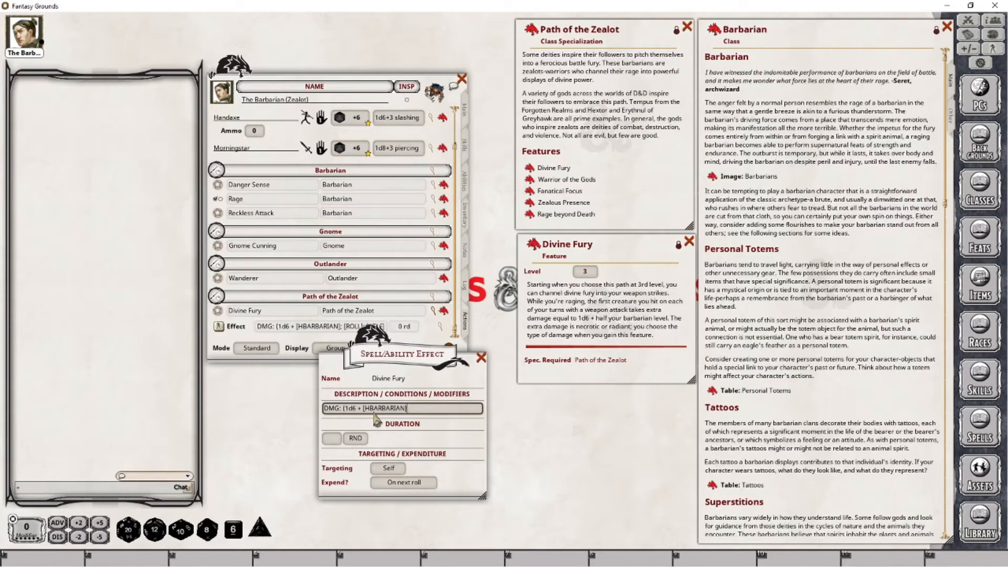
key("BackSpace")
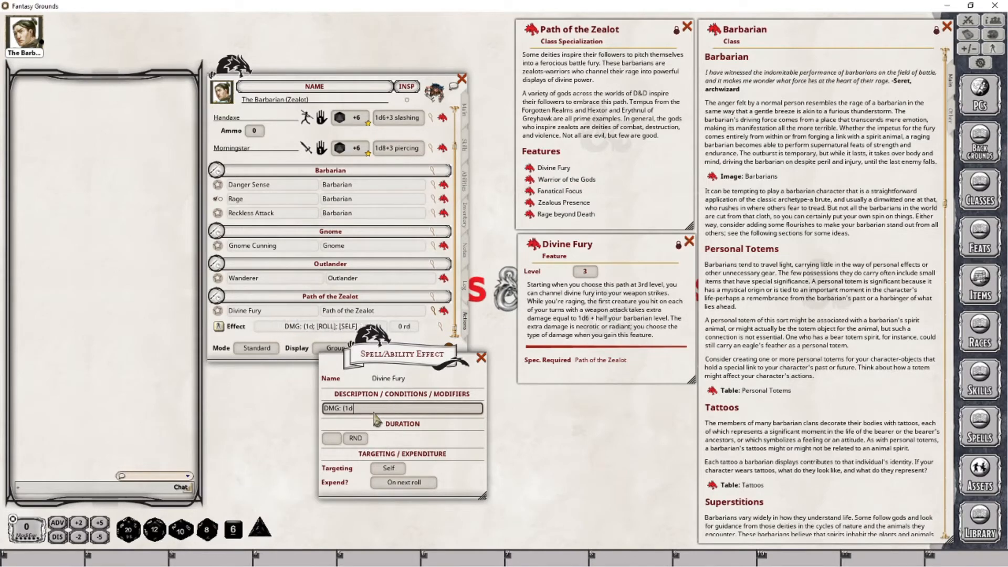
type("d")
key("Left")
key("Left")
key("Left")
key("BackSpace")
key("Right")
key("Right")
key("Right")
key("BackSpace")
type("6")
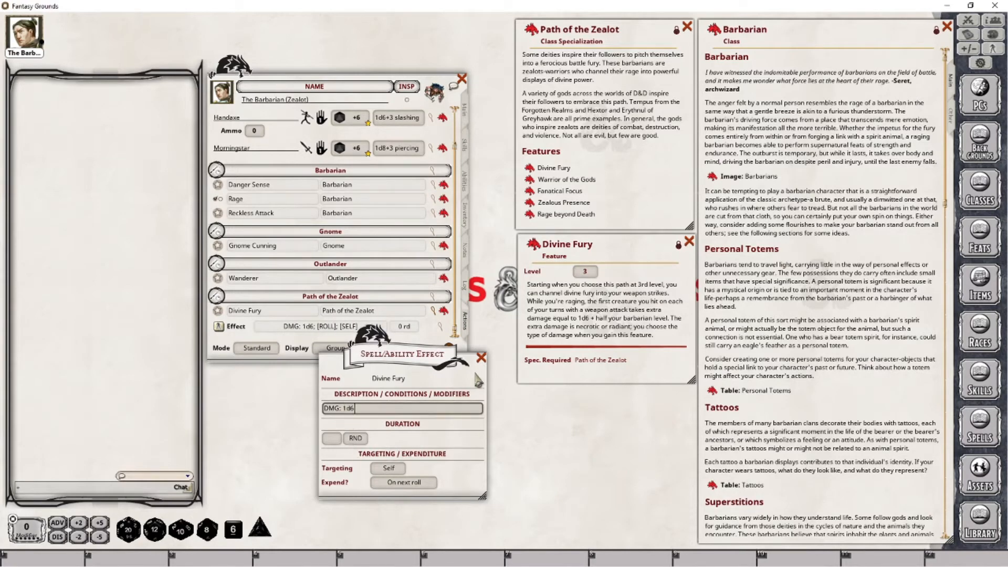
left_click(481, 357)
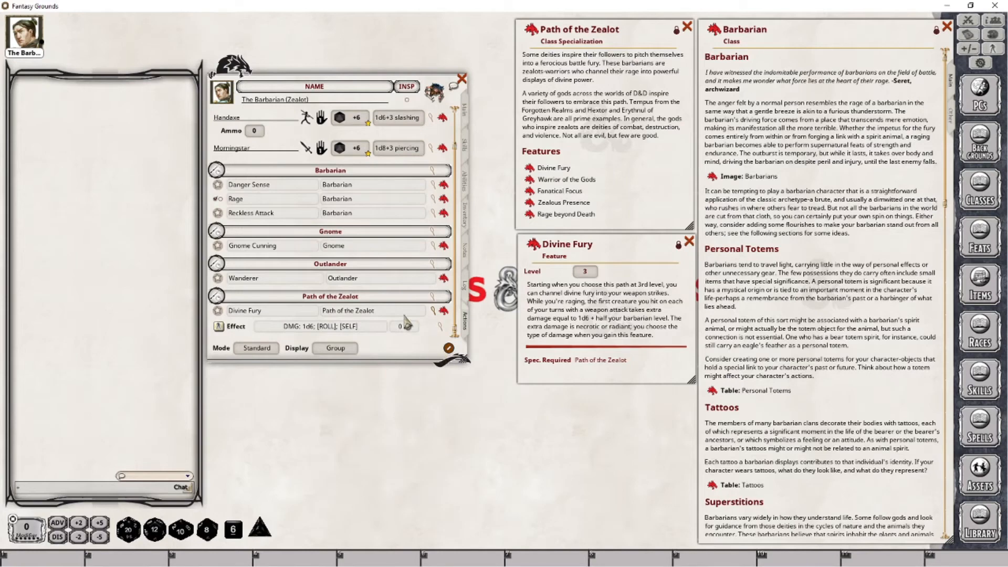
- Add a second effect to Divine Fury with the modifier DMG: [HBARBARIAN]
right_click(380, 326)
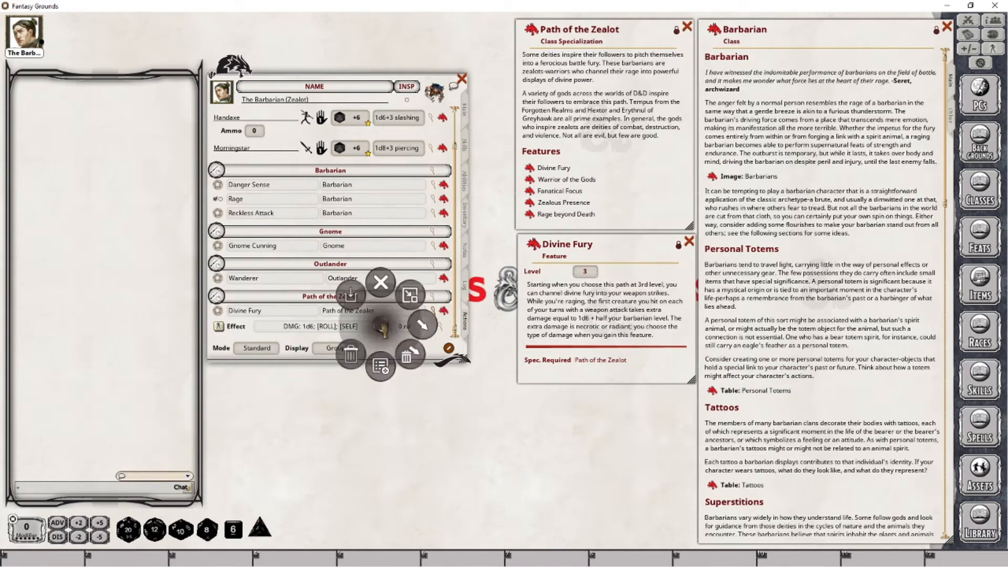
left_click(417, 329)
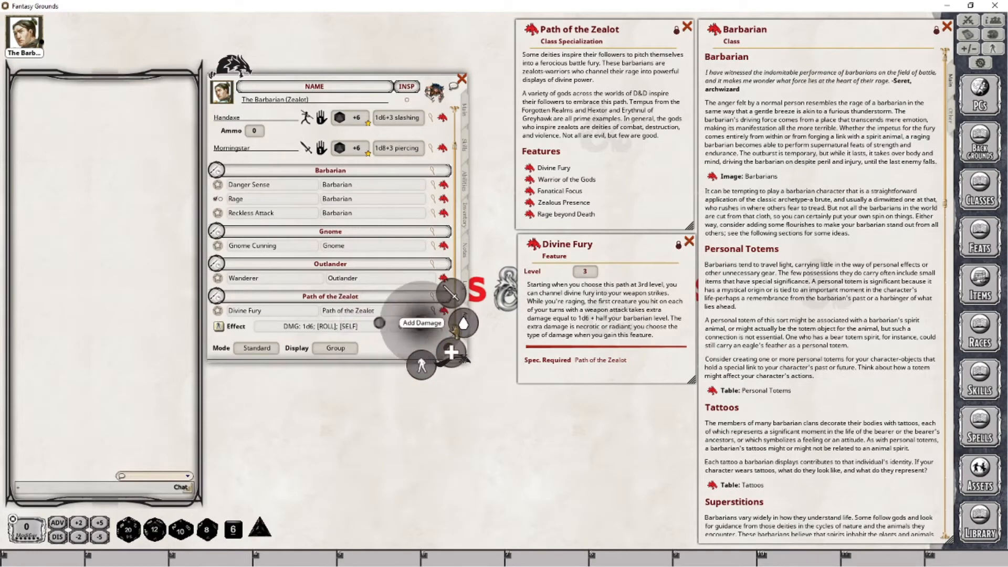
left_click(420, 370)
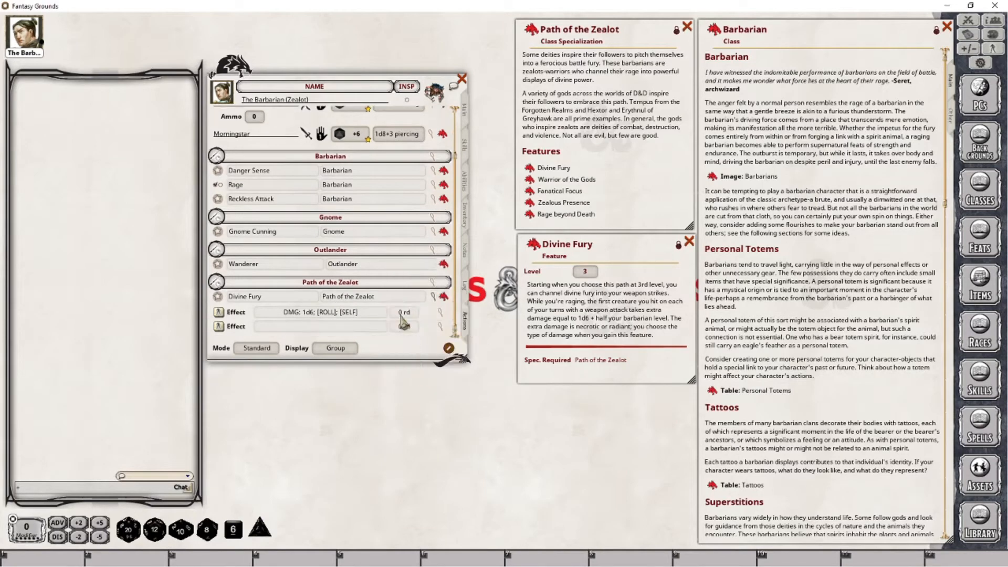
left_click(440, 327)
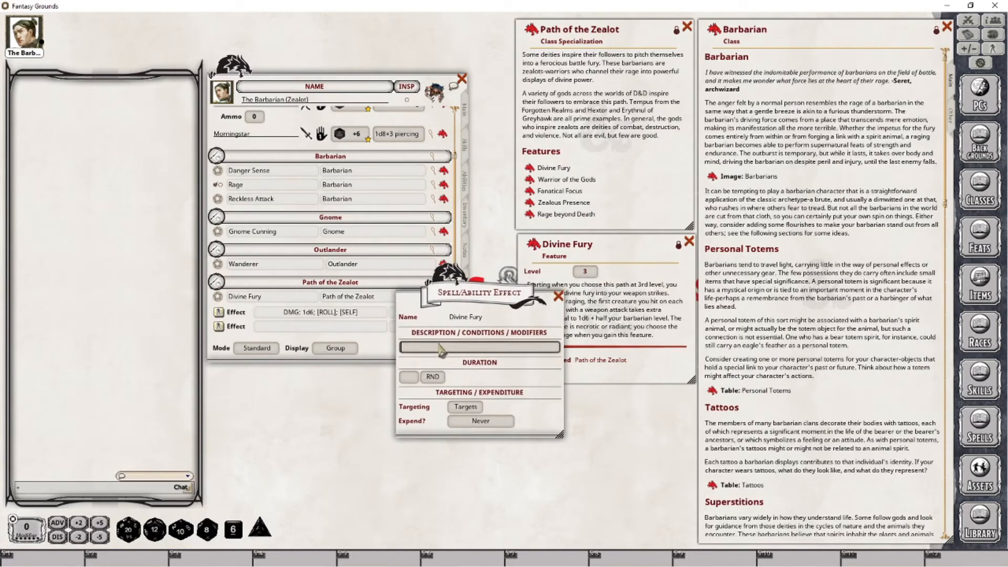
type("DMG: [BARBARIAN]")
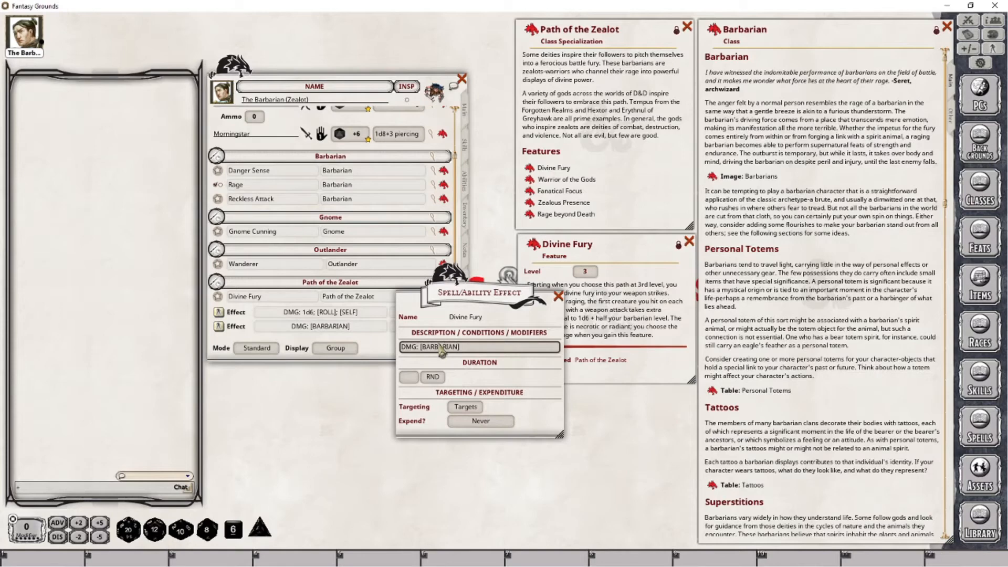
type("H")
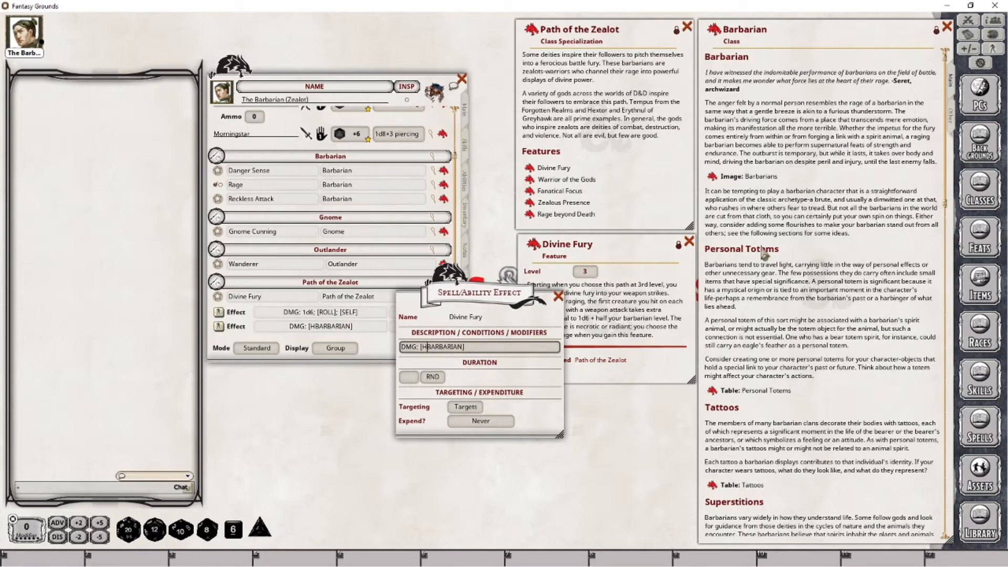
- Open the Combat Tracker and set the second Divine Fury effect to target Self and expend On next roll
left_click(968, 20)
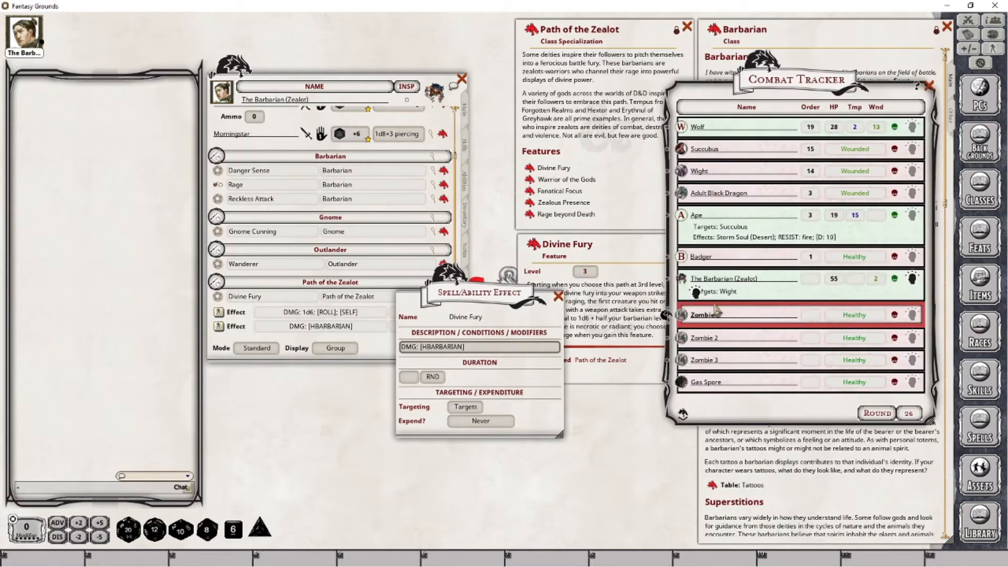
left_click(465, 407)
left_click(480, 421)
left_click(487, 421)
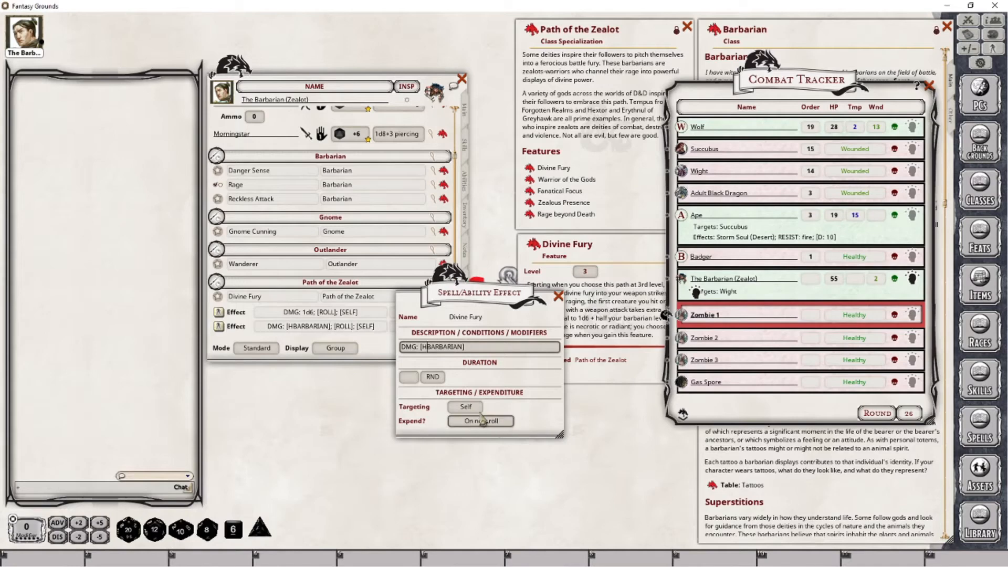
left_click(558, 296)
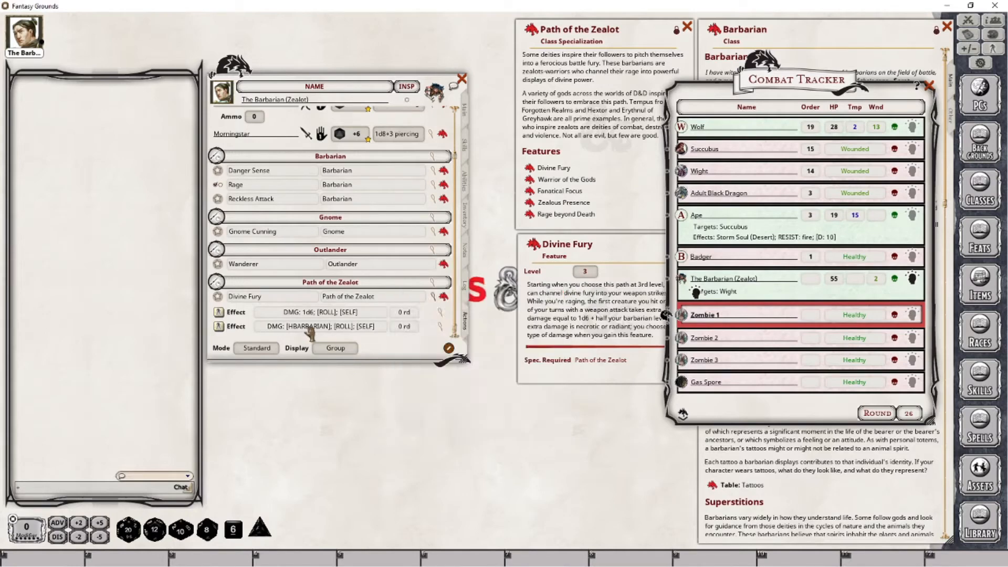
- Apply the DMG: [HBARBARIAN] effect to The Barbarian (Zealot) and check the outcome against the character's class level
left_click_drag(696, 291, 697, 292)
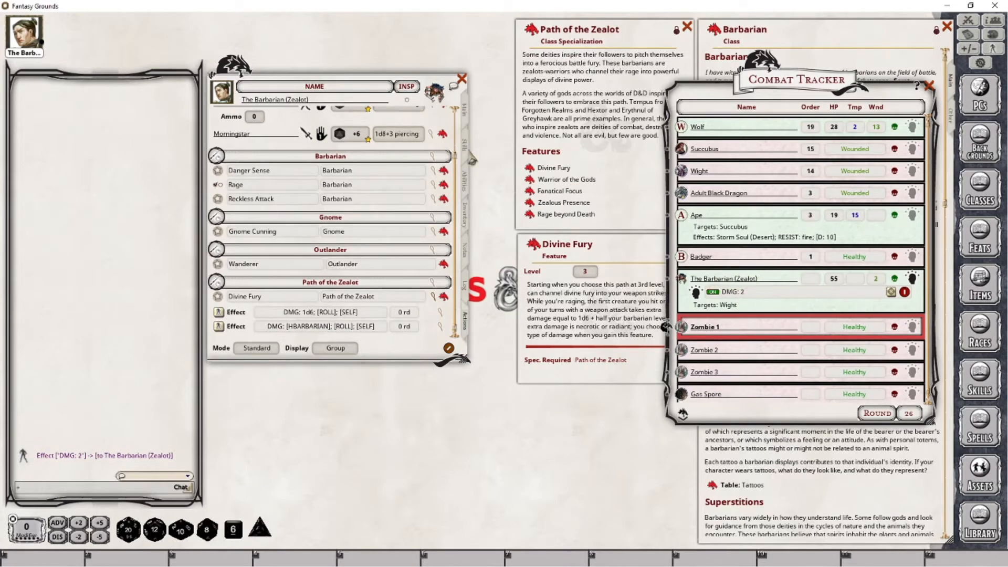
scroll(462, 257, "up", 3)
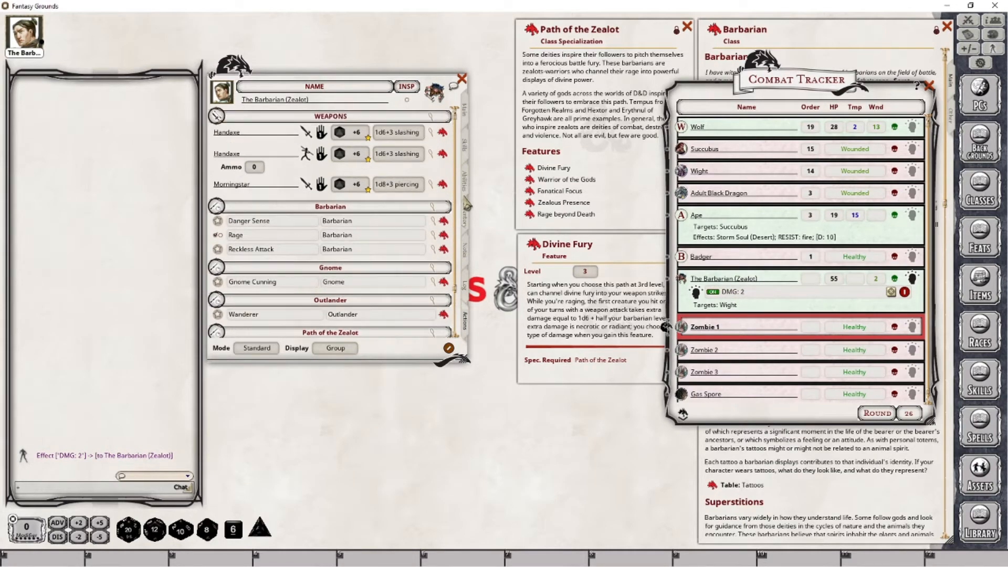
left_click(463, 112)
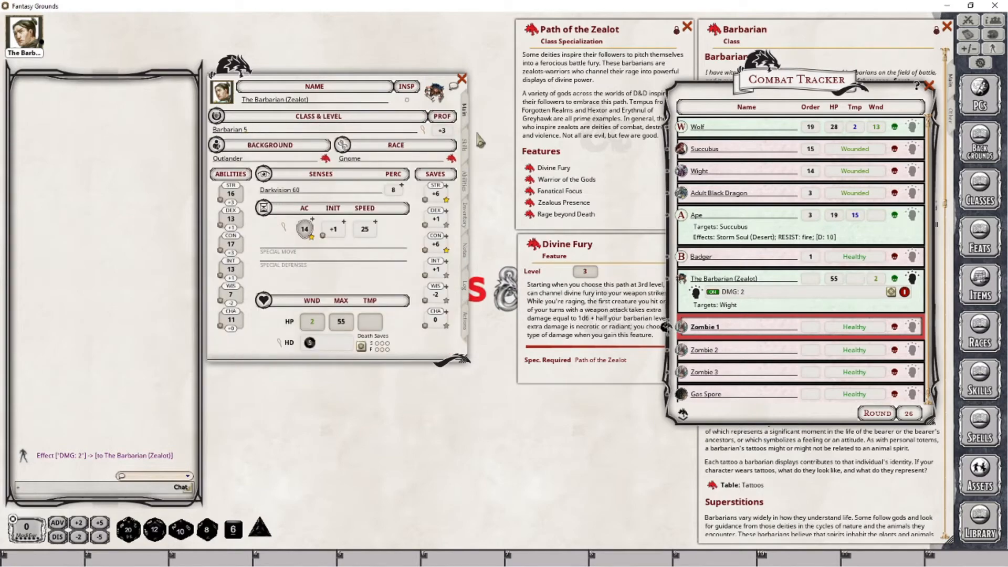
left_click(471, 330)
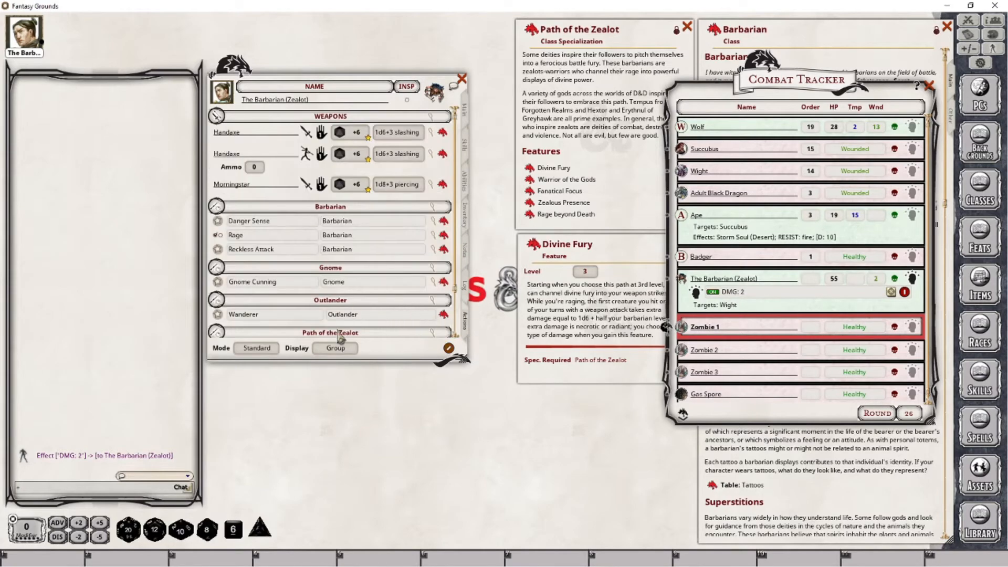
scroll(344, 302, "down", 2)
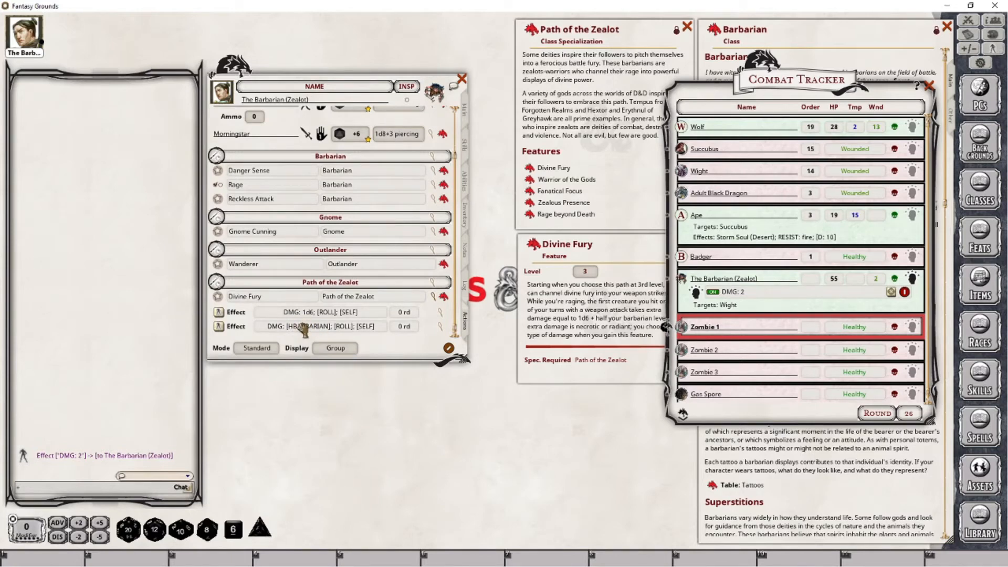
- Add a damage action to the Divine Fury power and open its details beside the character sheet
right_click(372, 315)
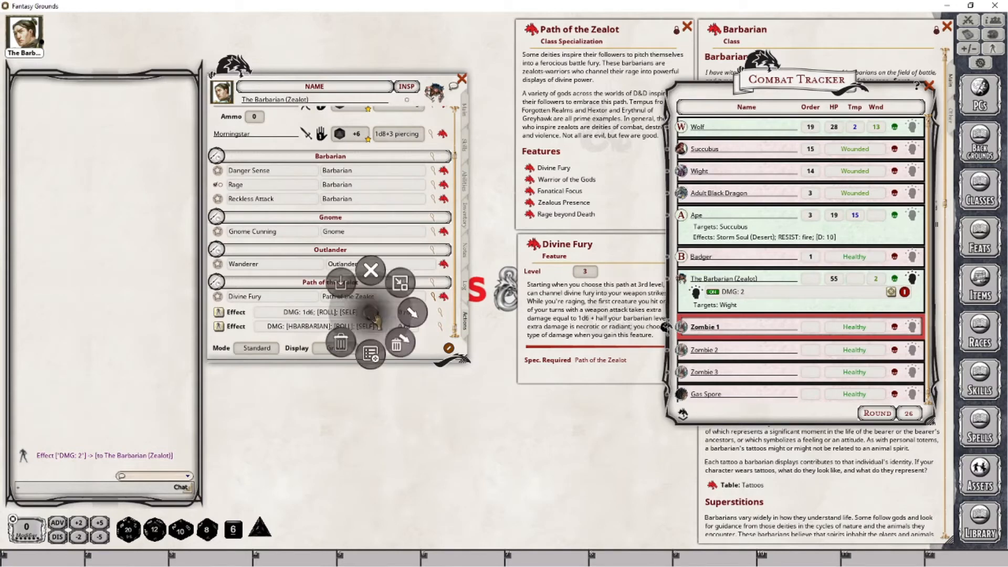
left_click(414, 314)
left_click(458, 316)
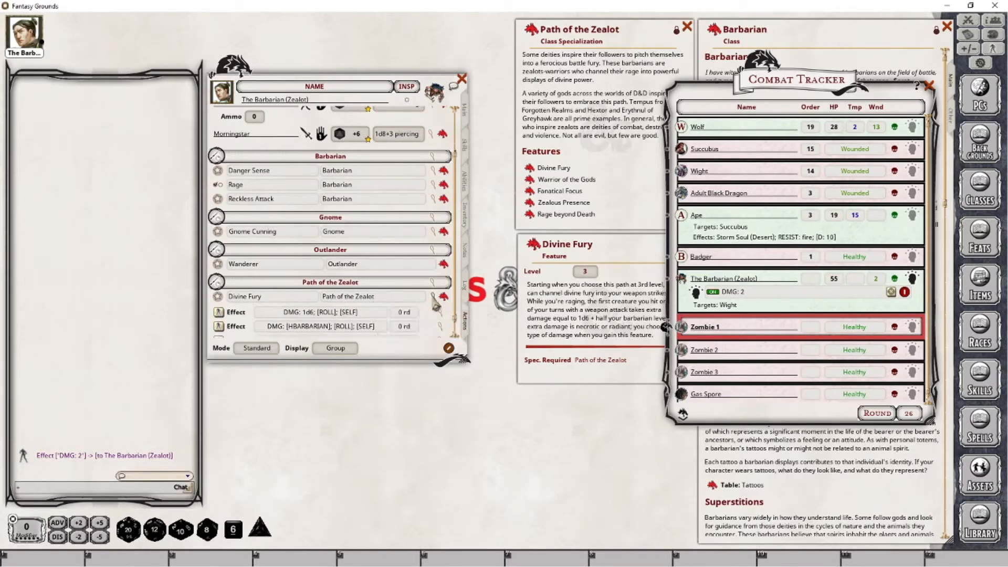
scroll(436, 306, "down", 1)
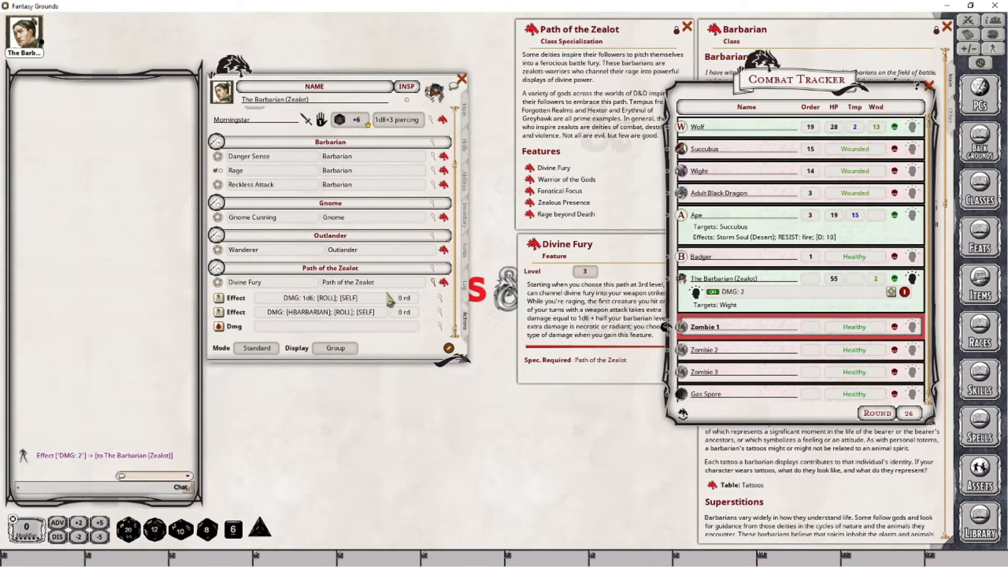
left_click(441, 330)
left_click_drag(503, 236, 411, 320)
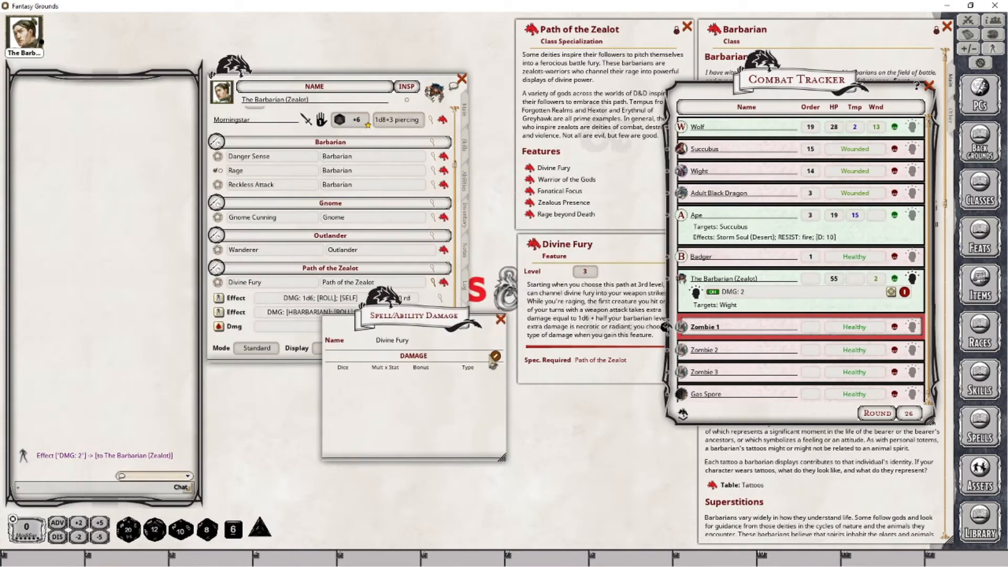
- Add a damage entry to Divine Fury with multiplier 0.5 and the Barbarian level as its stat, and close the damage details
left_click(495, 356)
left_click(482, 356)
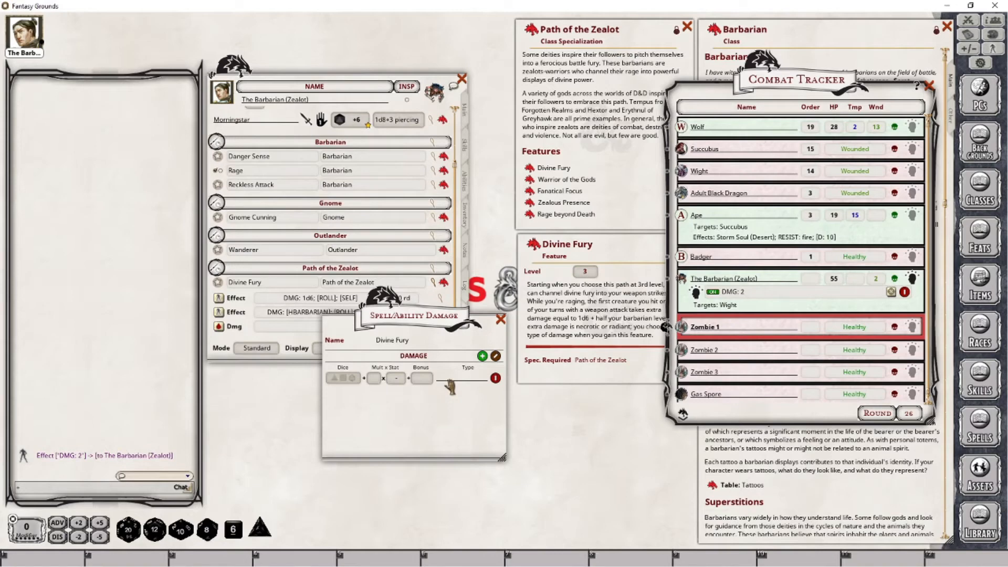
left_click(396, 380)
left_click_drag(409, 313, 415, 389)
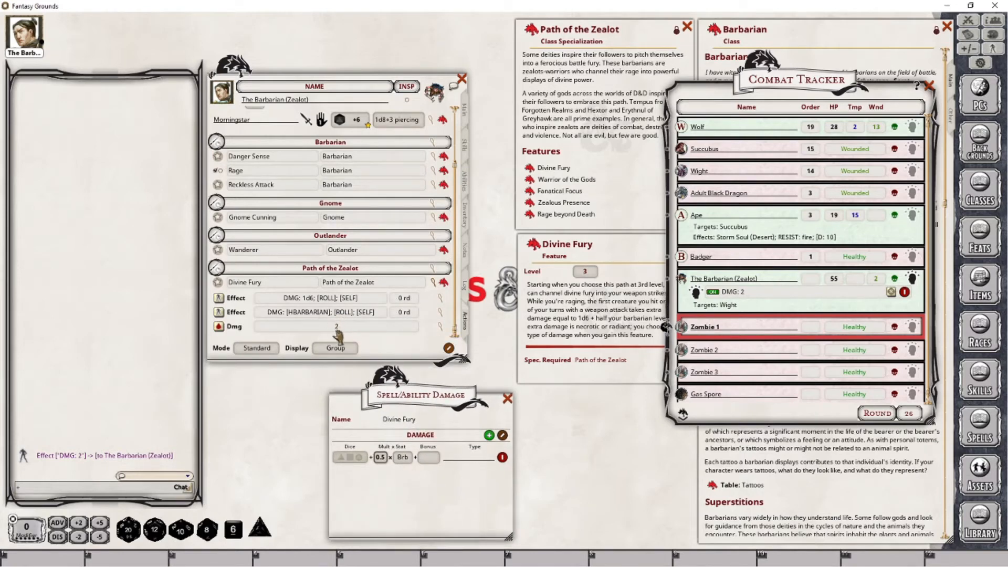
left_click_drag(419, 395, 472, 353)
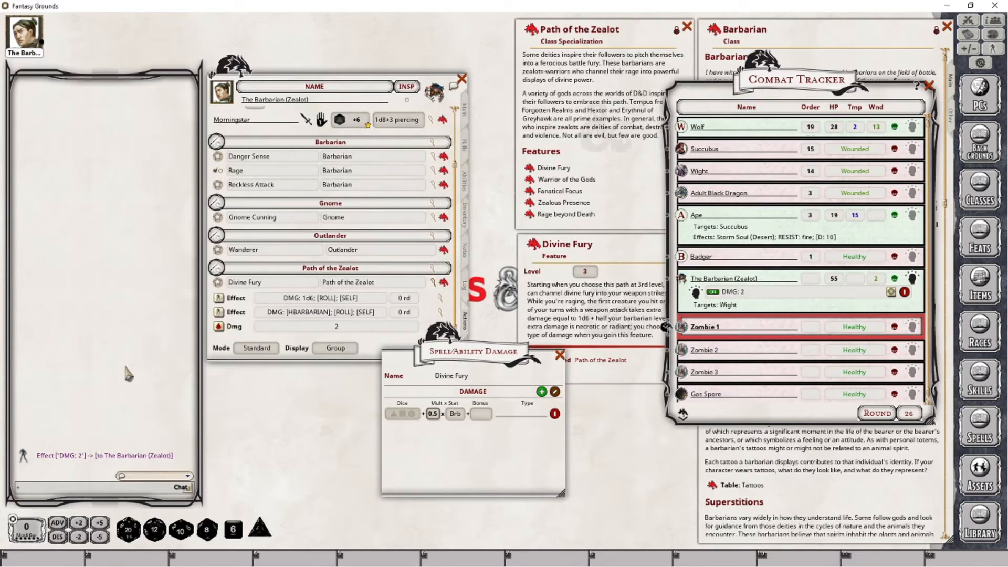
left_click(560, 357)
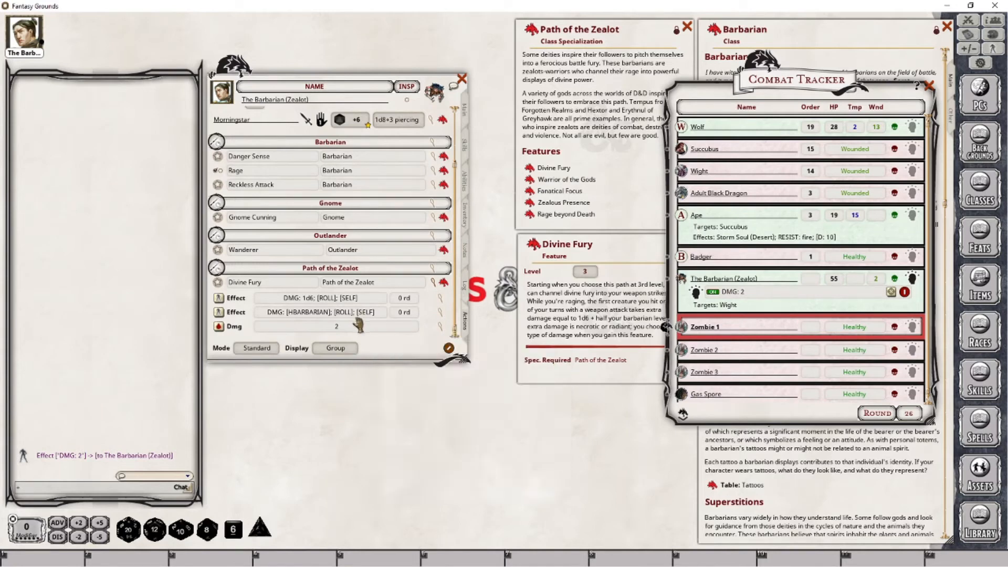
- Remove the DMG: 2 effect from The Barbarian (Zealot), apply both Divine Fury effects, and roll Morningstar damage against the Wight
left_click(904, 292)
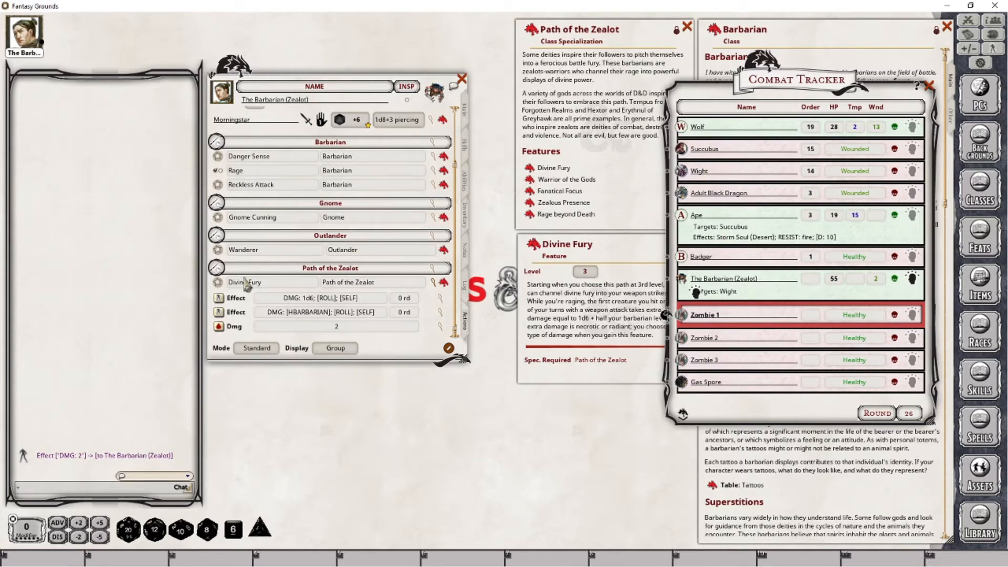
left_click(220, 298)
left_click(219, 313)
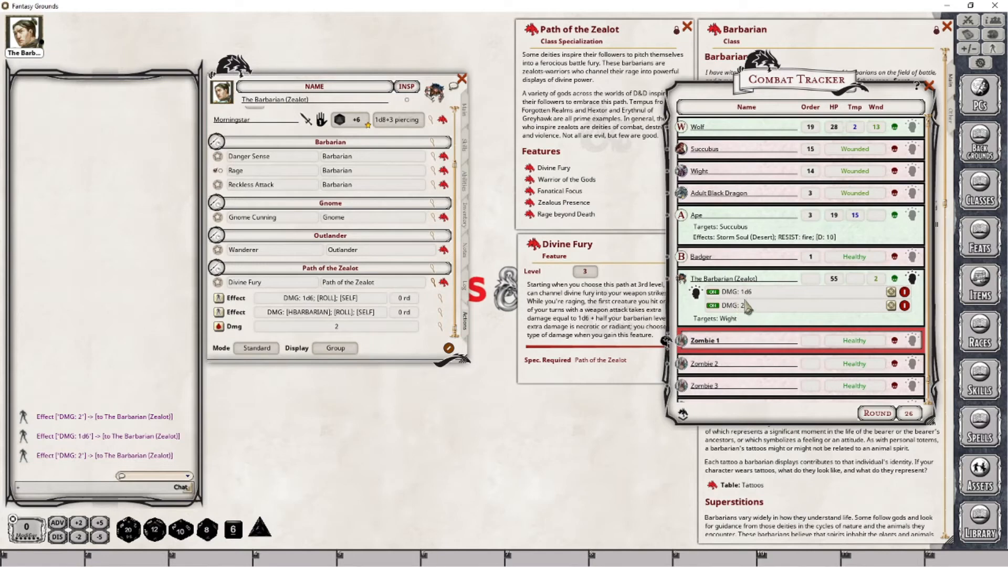
double_click(389, 130)
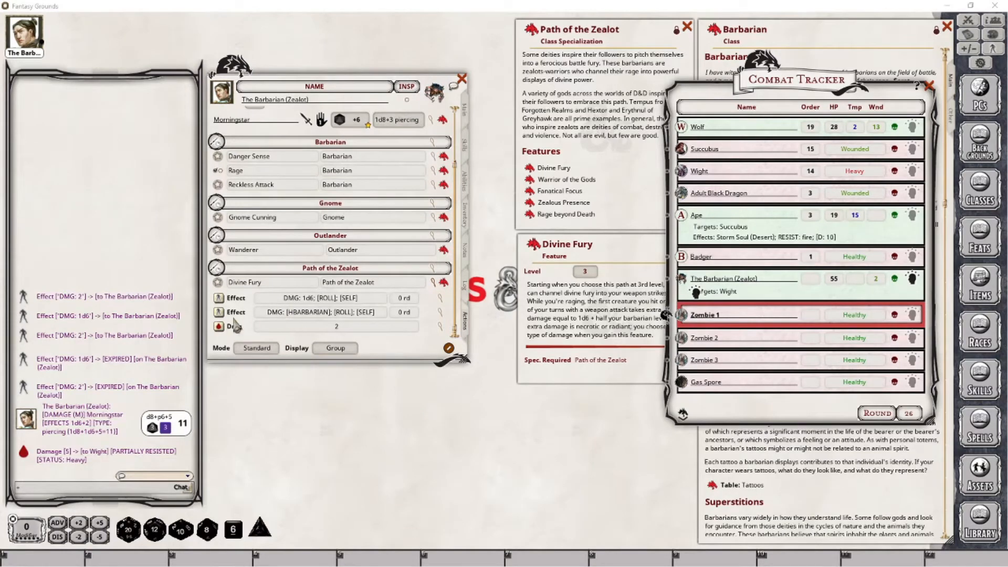
- Apply only the DMG: 1d6 effect to The Barbarian (Zealot) and roll Morningstar damage against the Wight again
left_click(325, 383)
left_click(219, 299)
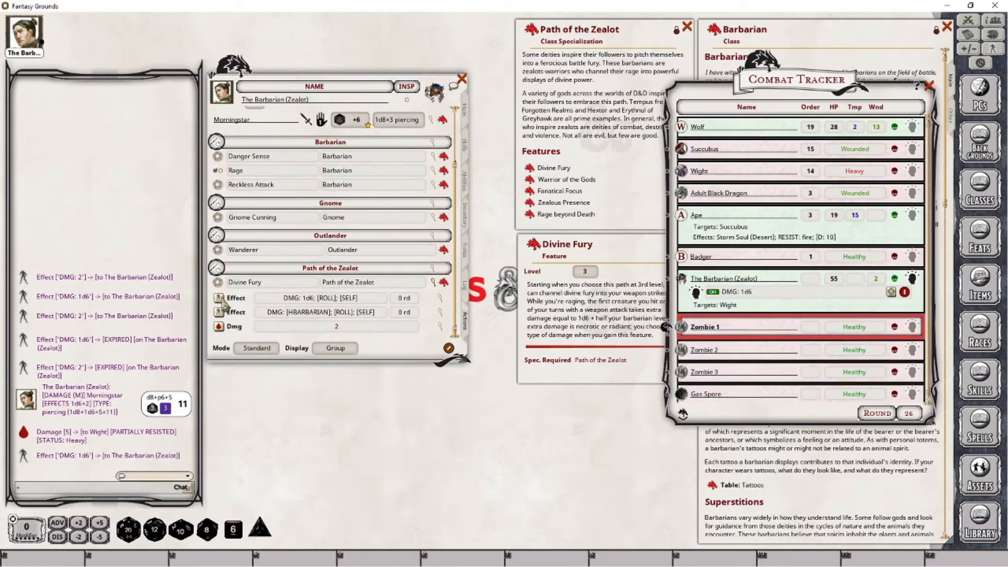
double_click(403, 121)
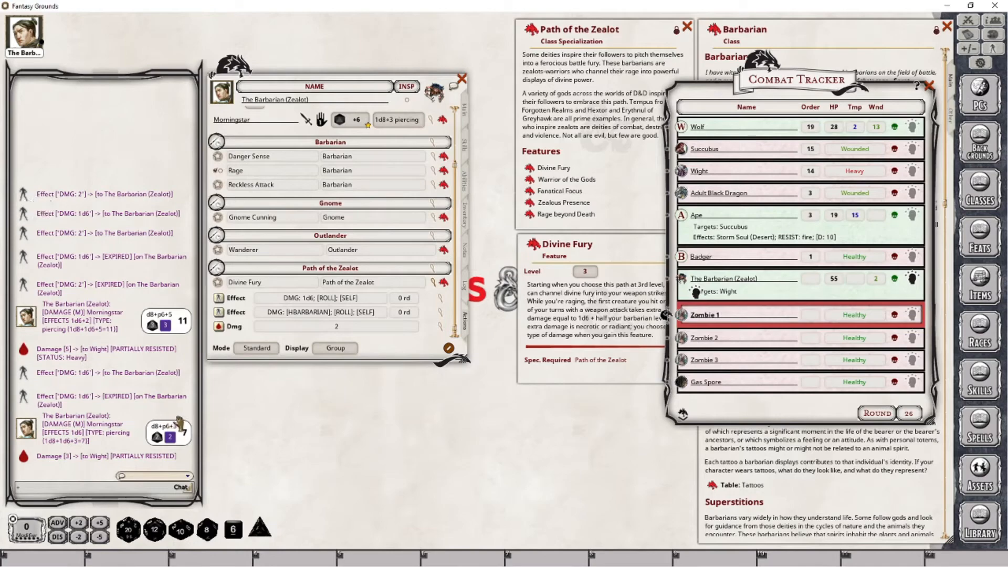
- Roll Divine Fury's separate damage action against the Wight and delete that action from the power
double_click(219, 327)
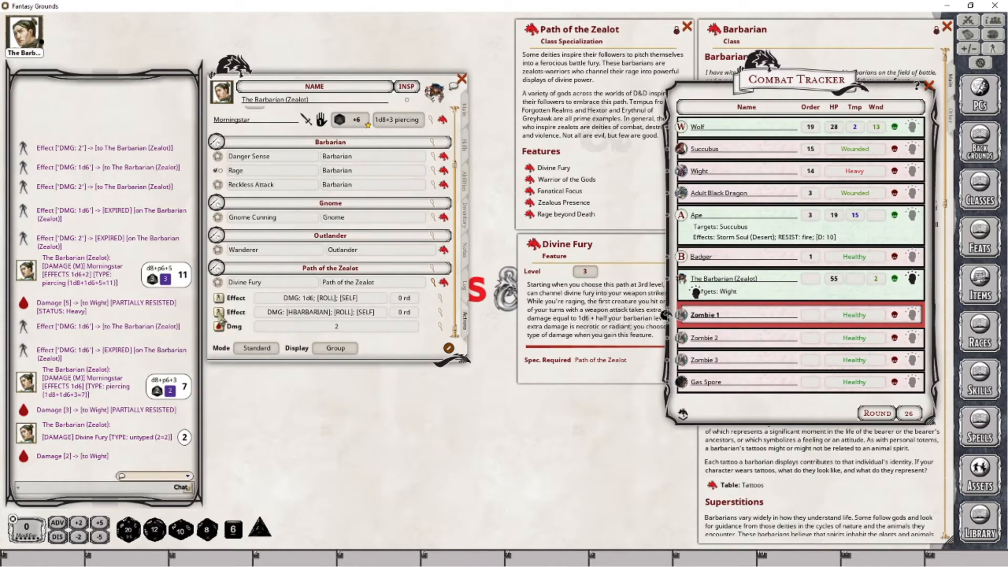
right_click(389, 330)
left_click(414, 359)
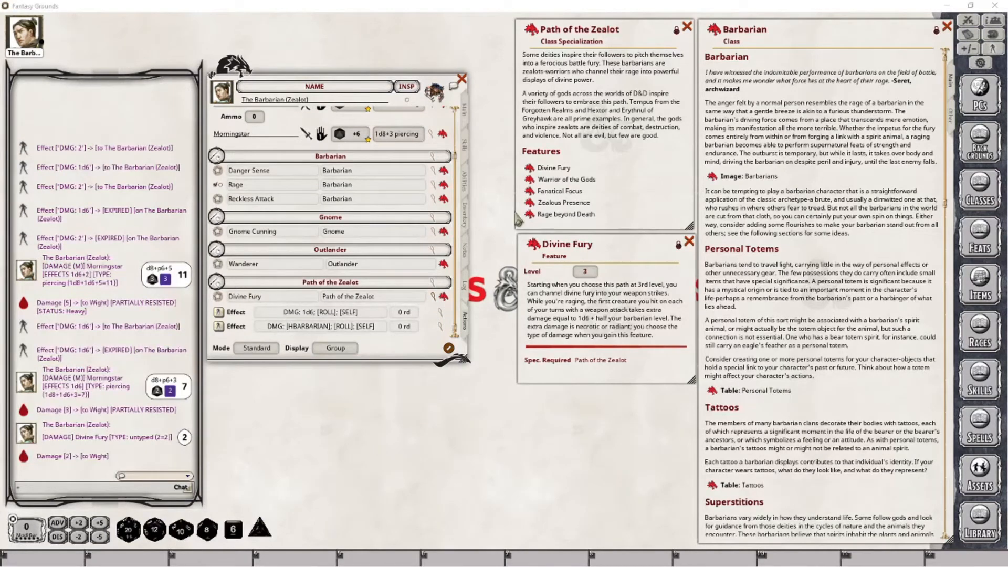
- Open the Warrior of the Gods feature and share its link from the character's feature list into the chat
left_click(531, 181)
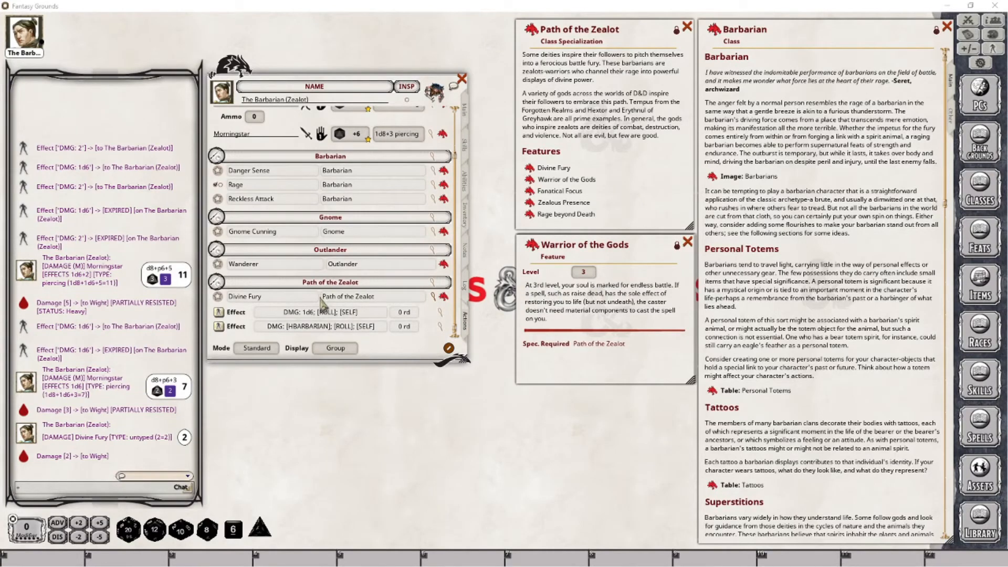
left_click(465, 181)
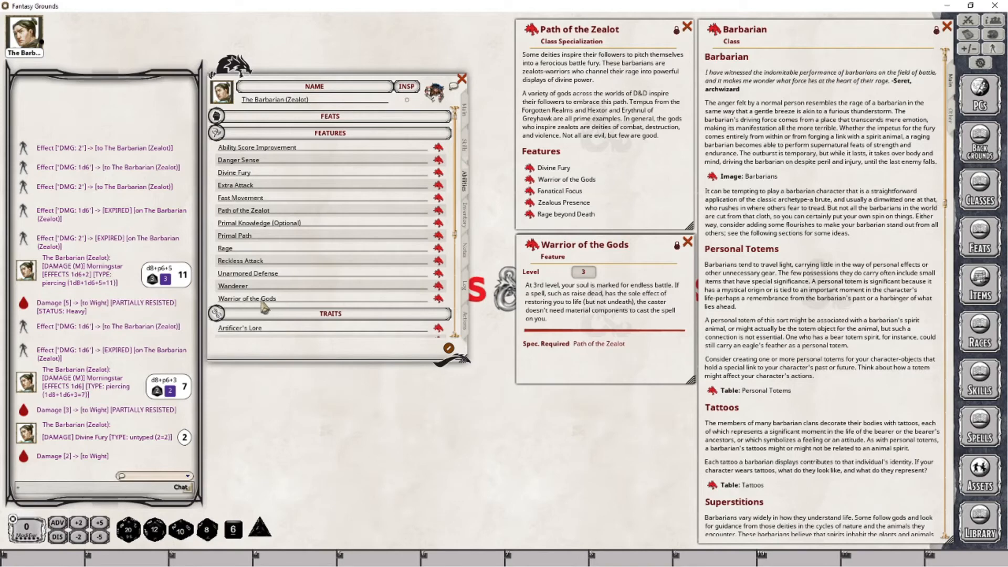
left_click(439, 299)
left_click_drag(297, 334, 153, 398)
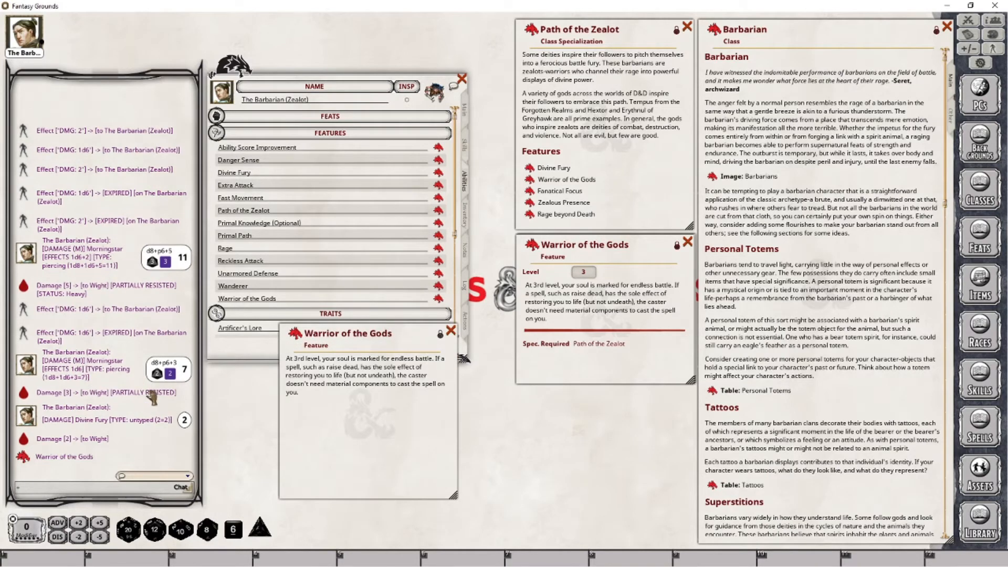
left_click(450, 332)
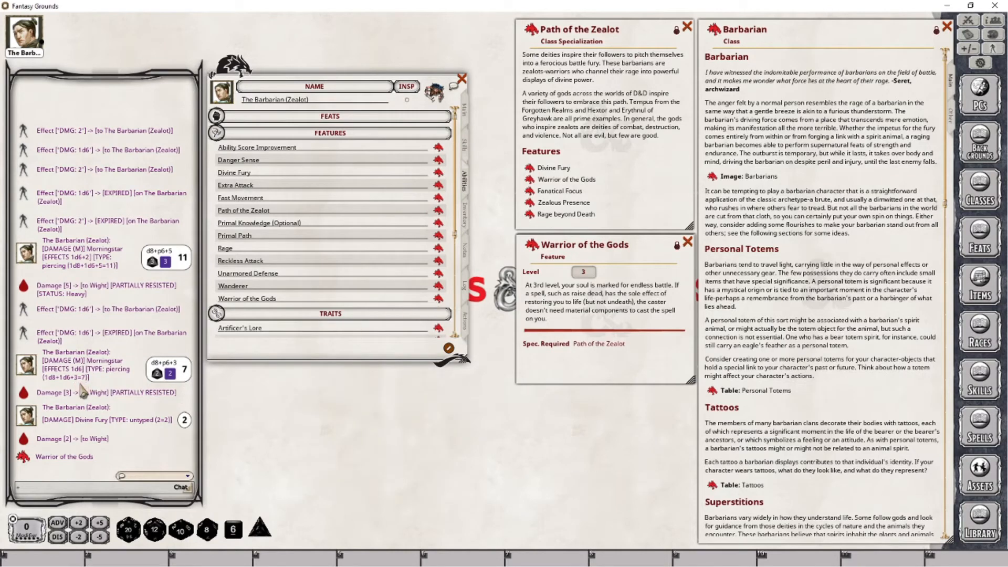
left_click_drag(81, 386, 97, 358)
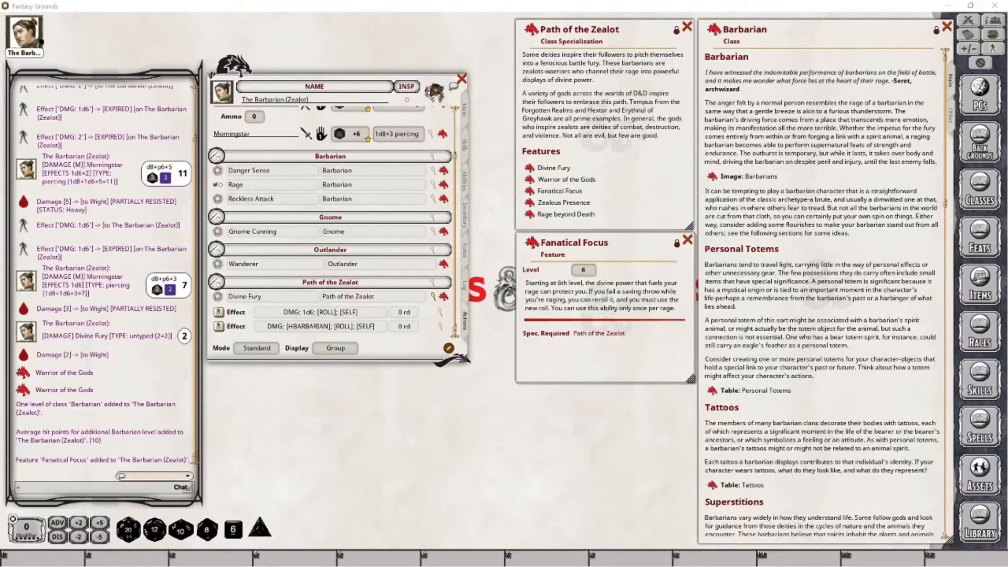
- Show the character's class and level, store the chat command /die d20r1 in the first hotkey slot, and roll it
left_click(464, 111)
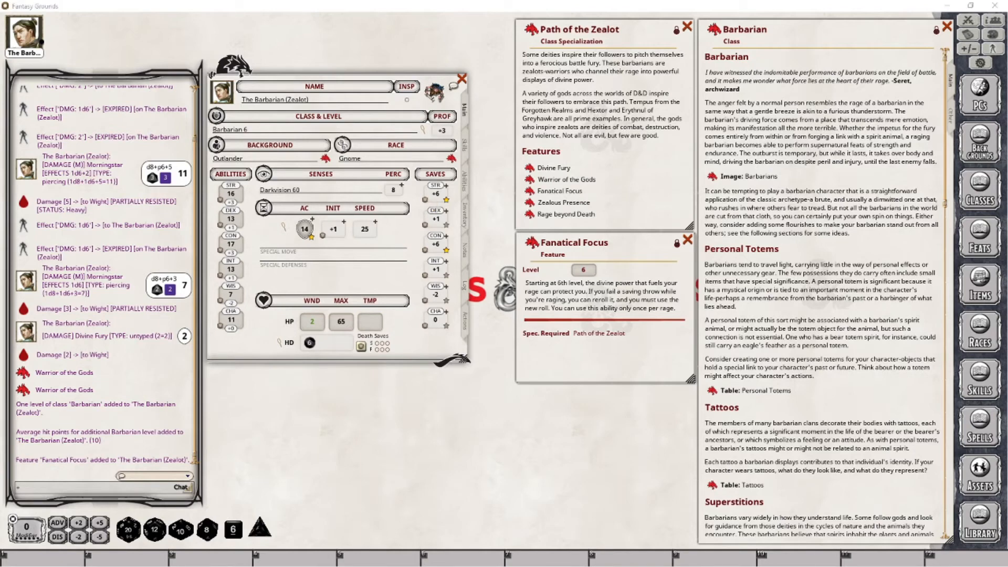
left_click(37, 490)
type("/die d20r1")
left_click_drag(35, 487, 55, 560)
left_click(55, 561)
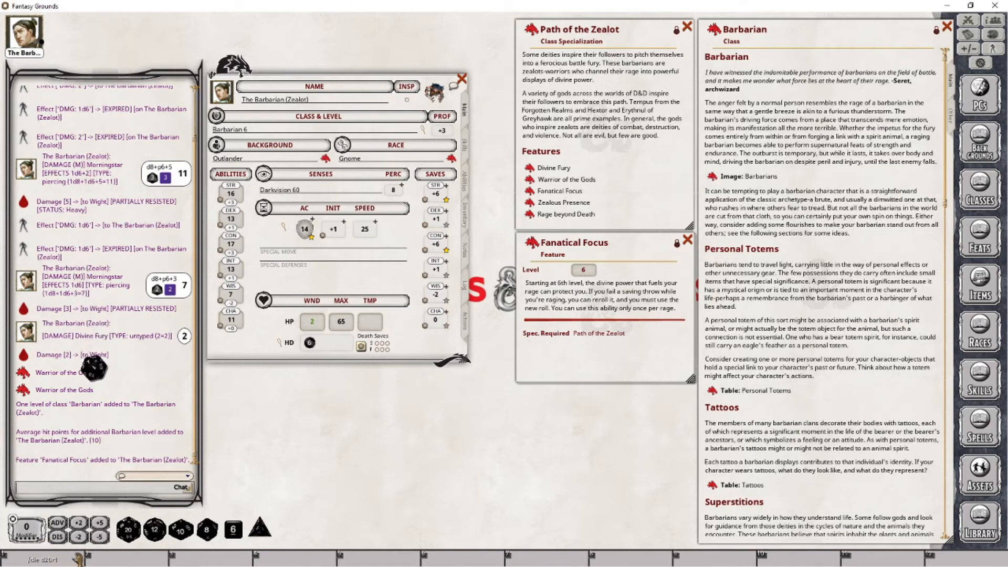
left_click(79, 559)
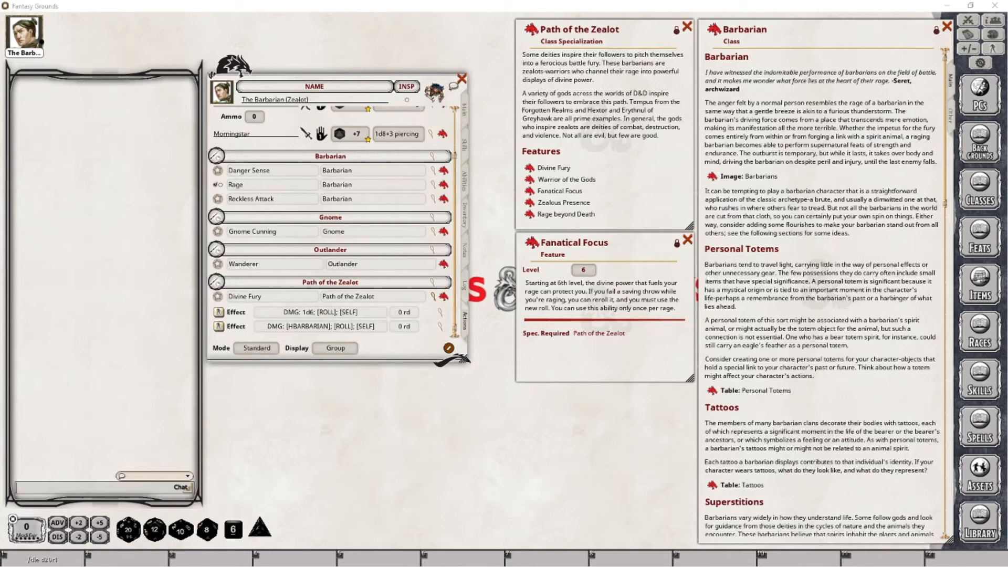
- Store the chat command /die d2r1#1 in the second hotkey slot and roll it to test the reroll
left_click(34, 489)
type("/die d2r1#1")
left_click_drag(33, 488, 128, 560)
left_click(118, 560)
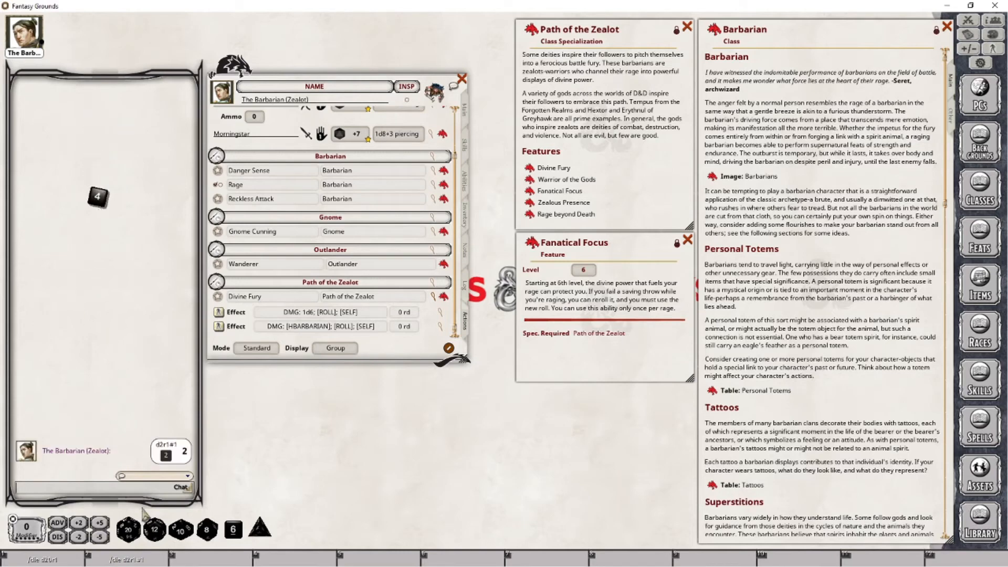
left_click(122, 555)
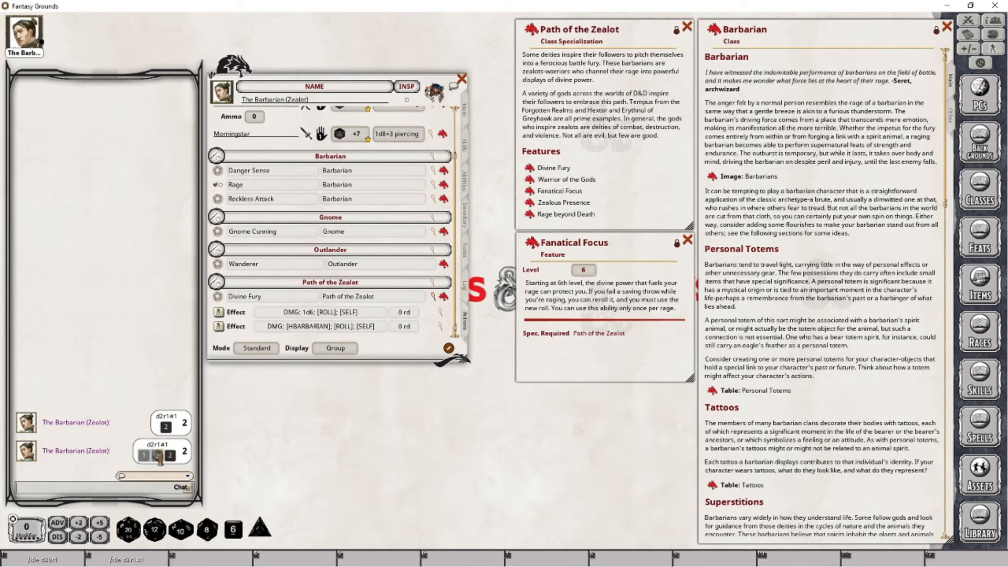
key("alt+Tab")
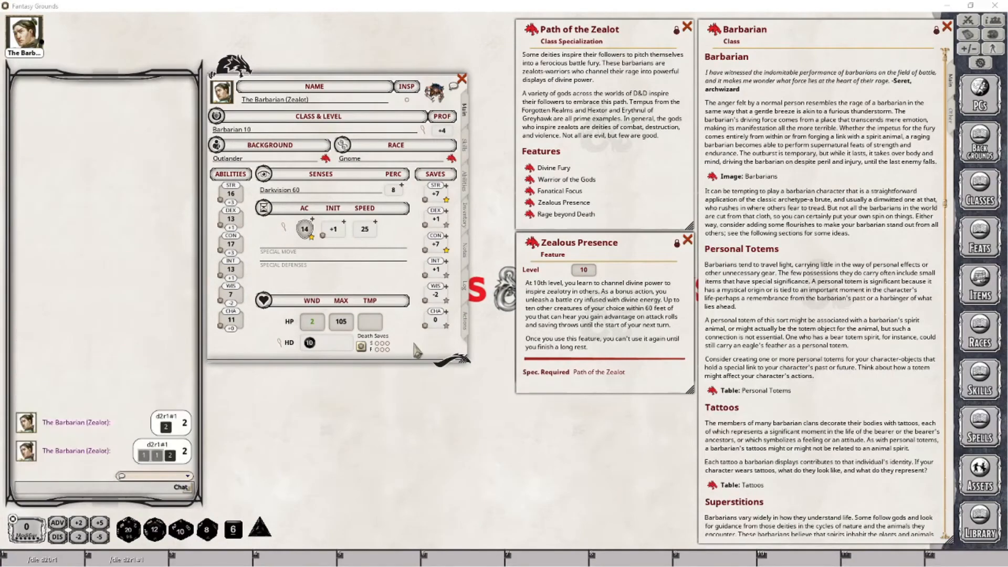
- Add Zealous Presence to the character's actions and set its group to Path of the Zealot
left_click(464, 320)
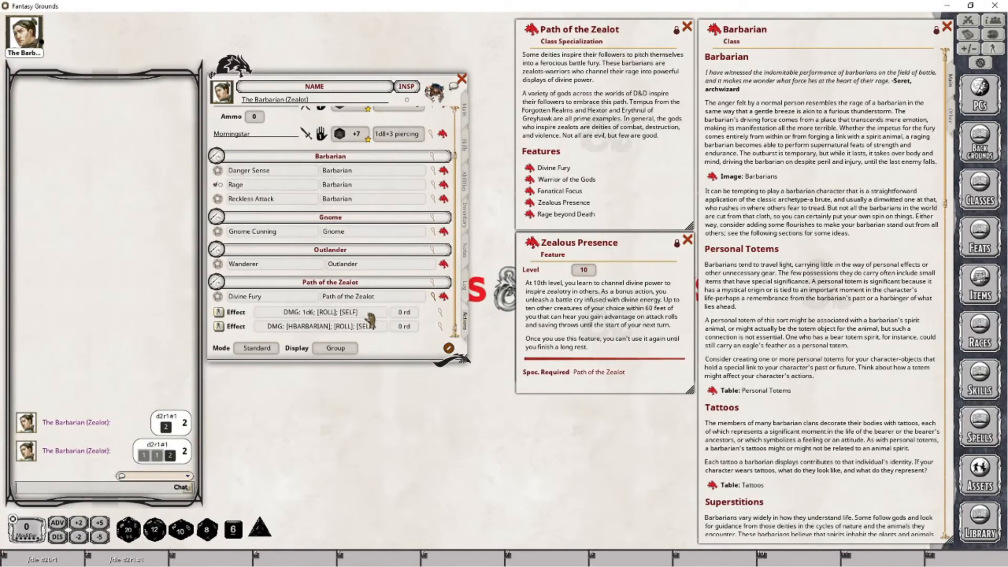
left_click_drag(530, 242, 346, 282)
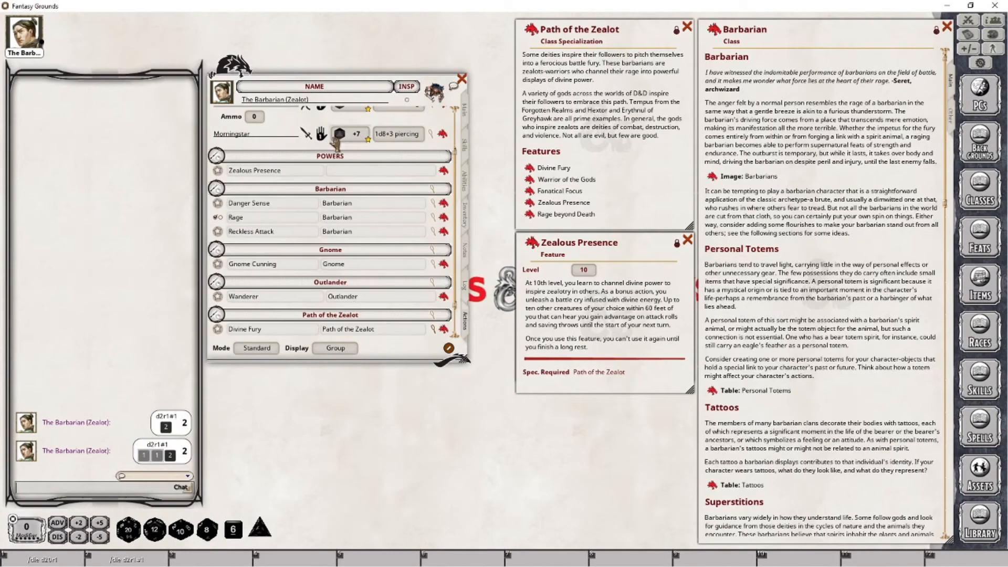
left_click_drag(399, 330, 326, 337)
key("ctrl+c")
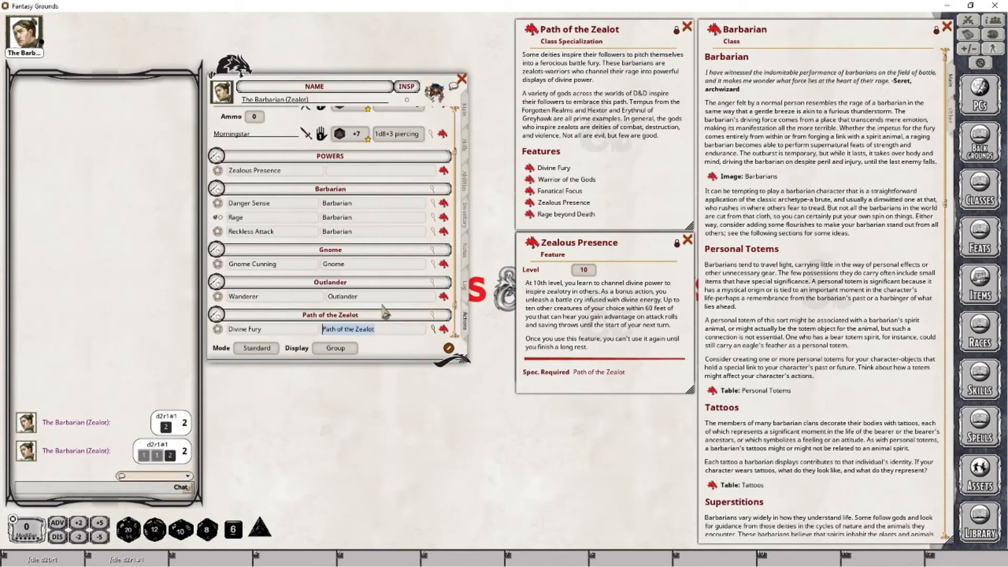
left_click(341, 170)
key("ctrl+v")
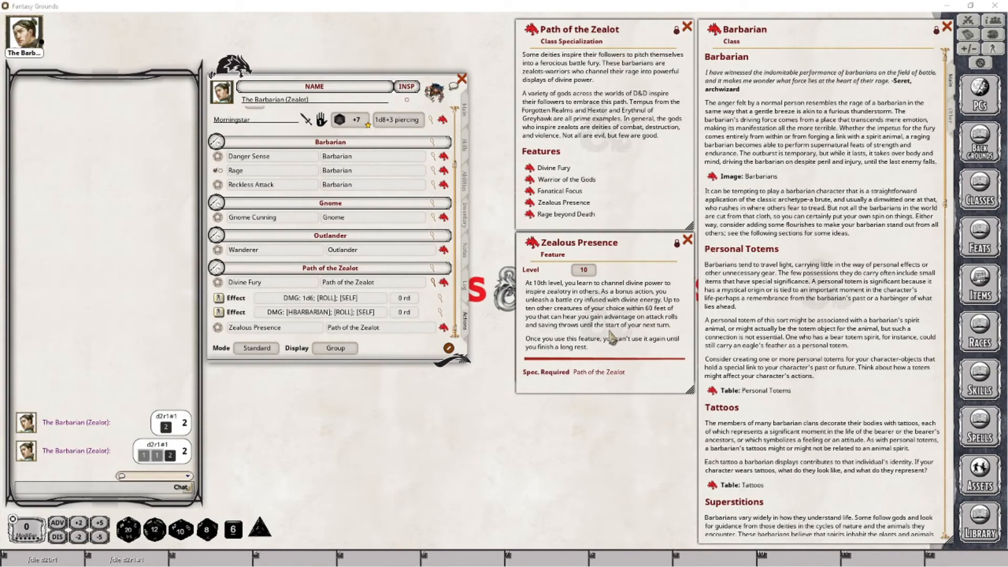
- Add an effect to the Zealous Presence power and open its details below the character sheet
right_click(388, 324)
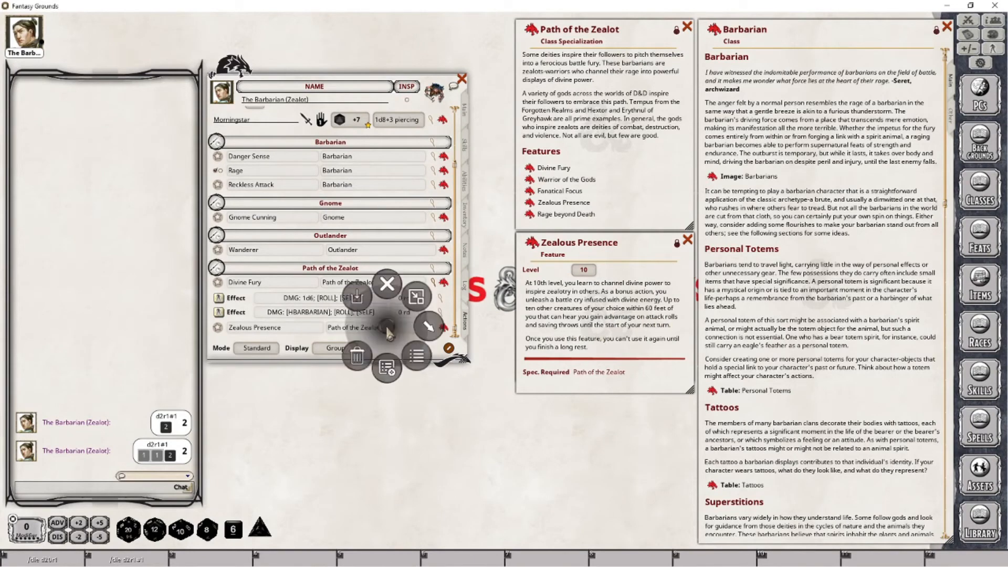
left_click(432, 324)
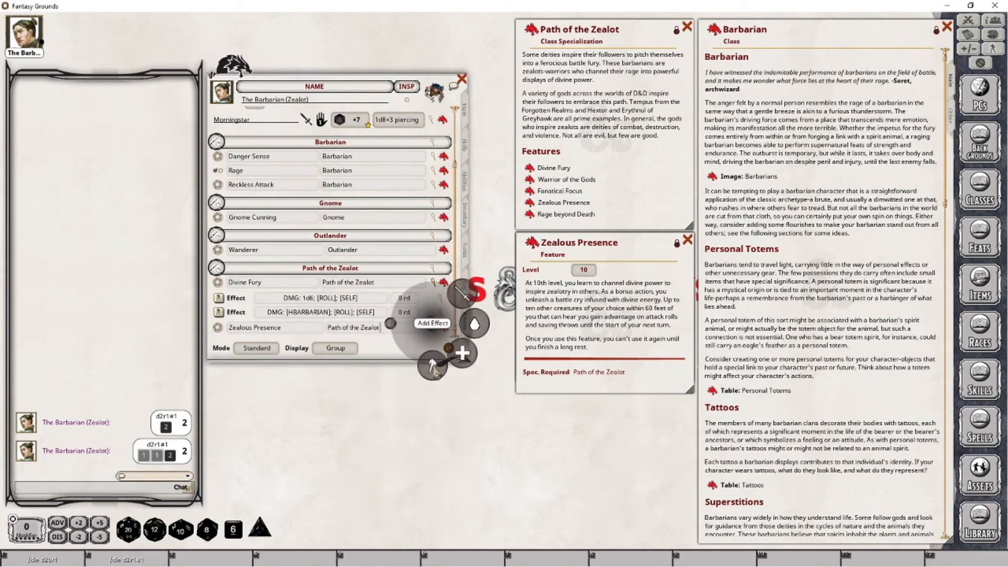
left_click(433, 365)
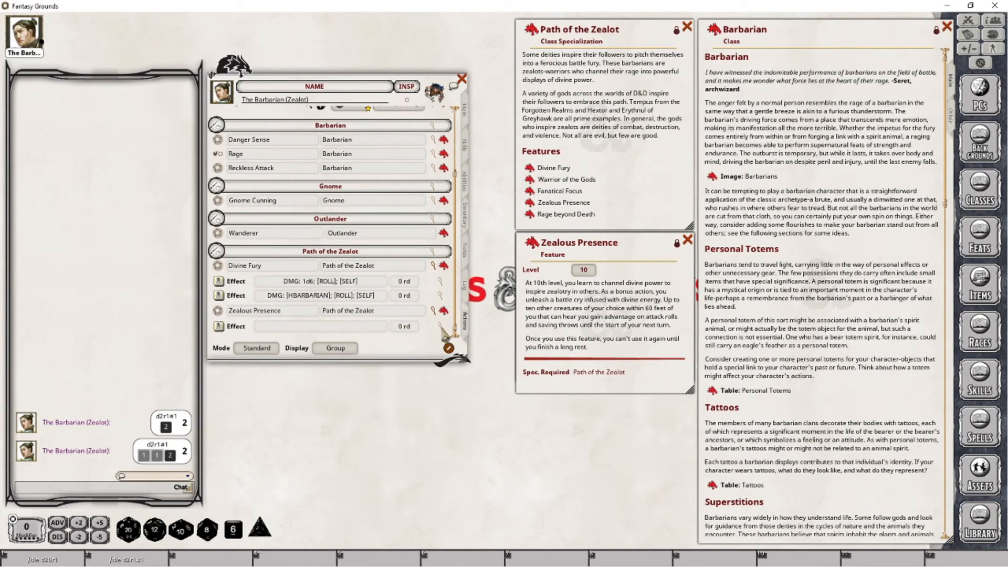
left_click(440, 326)
left_click_drag(496, 225, 369, 373)
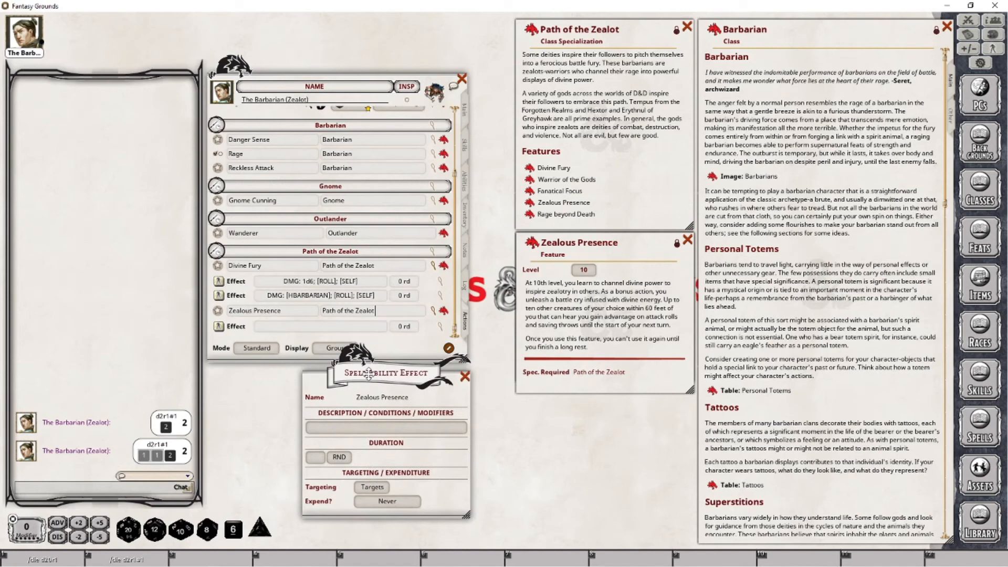
- Set the Zealous Presence effect's description to "Zealous Presence; ADVSAV; ADVATK"
left_click(356, 428)
type("Ze")
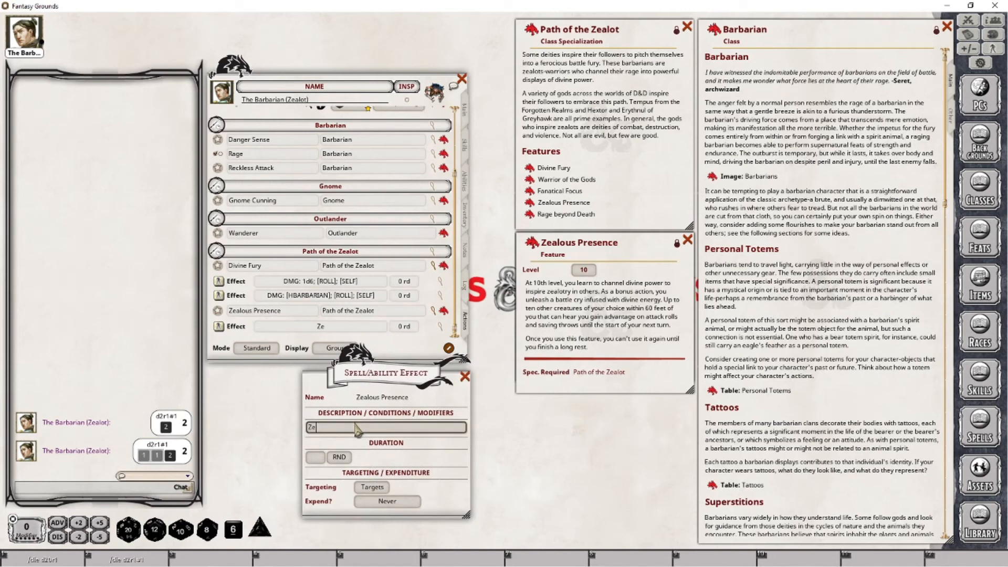
type("alous Presence; ADV")
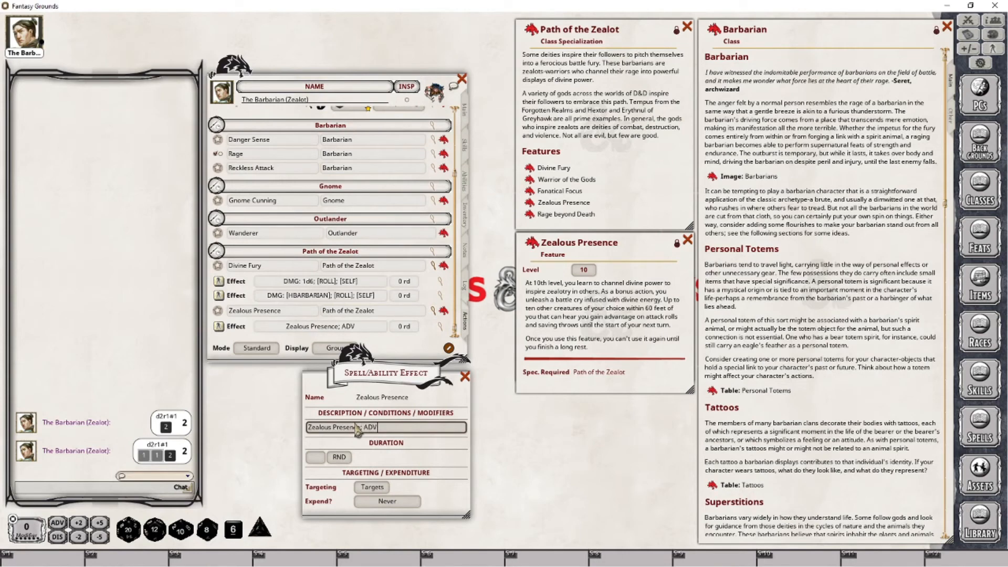
type("SAV")
type("; ADV")
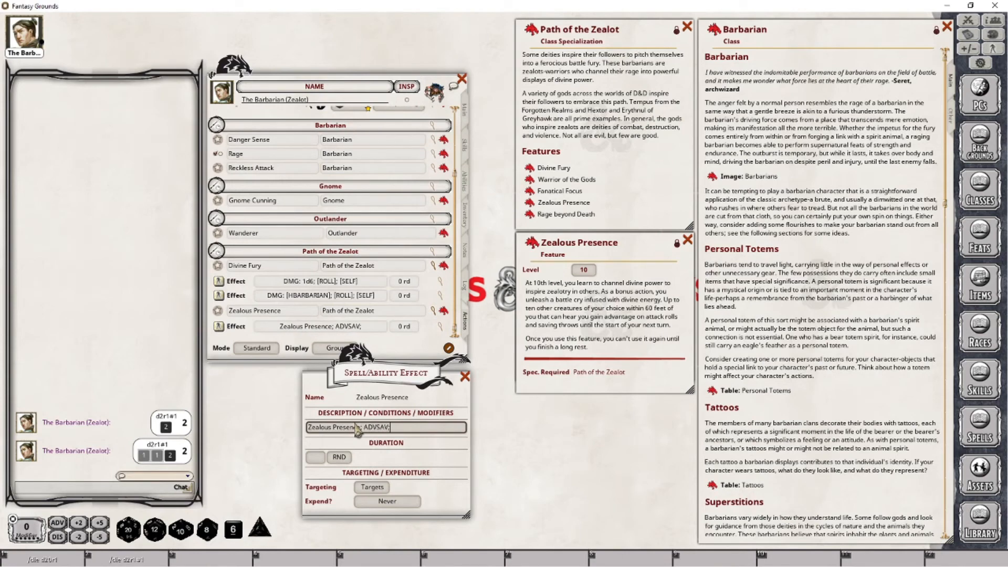
type("ATK")
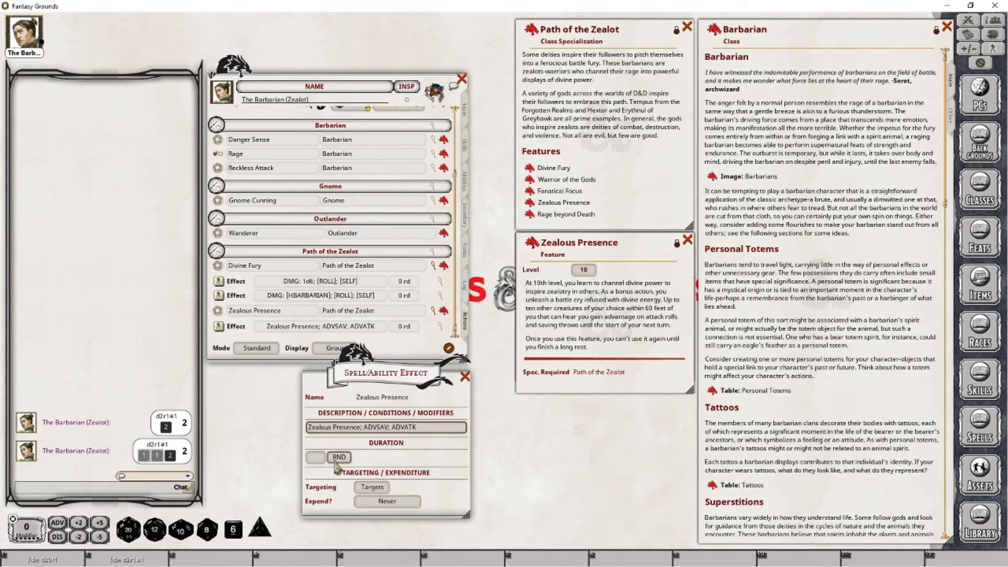
- Set the Zealous Presence effect's duration to 1 round and close its details
left_click(317, 457)
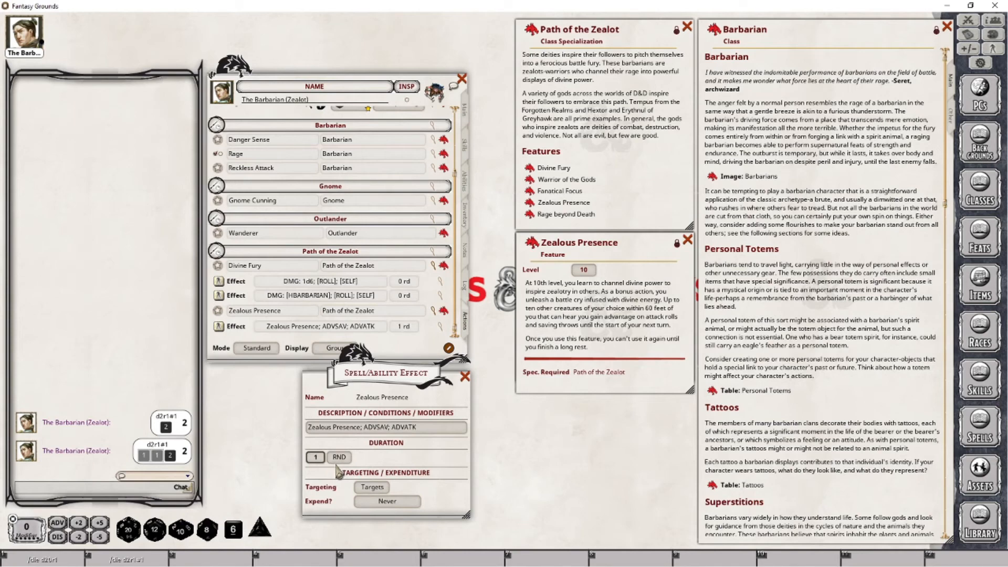
type("1")
left_click(466, 377)
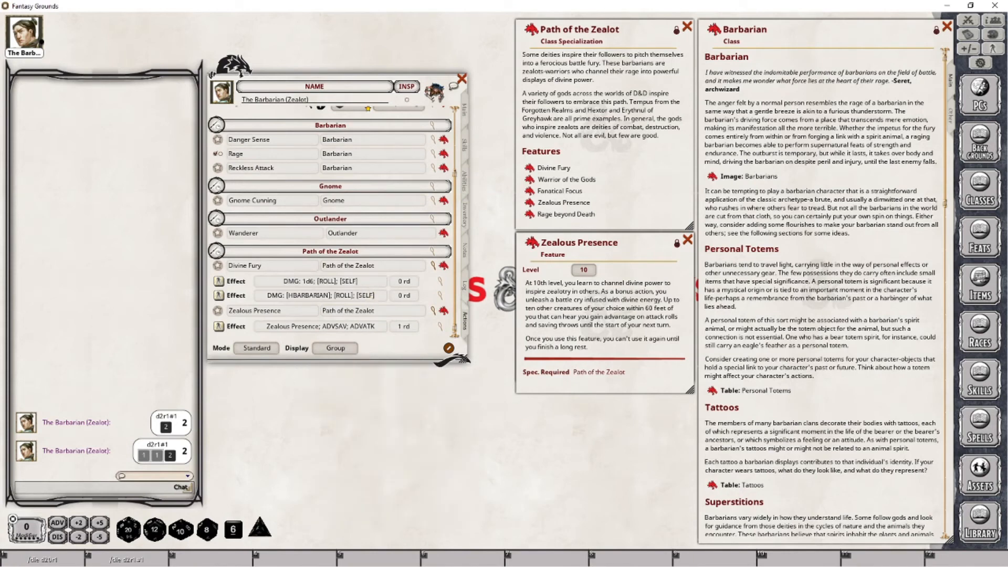
- In the combat tracker, replace the barbarian's Wight target with the Ape and Wolf, and apply the Zealous Presence effect to them
left_click(969, 21)
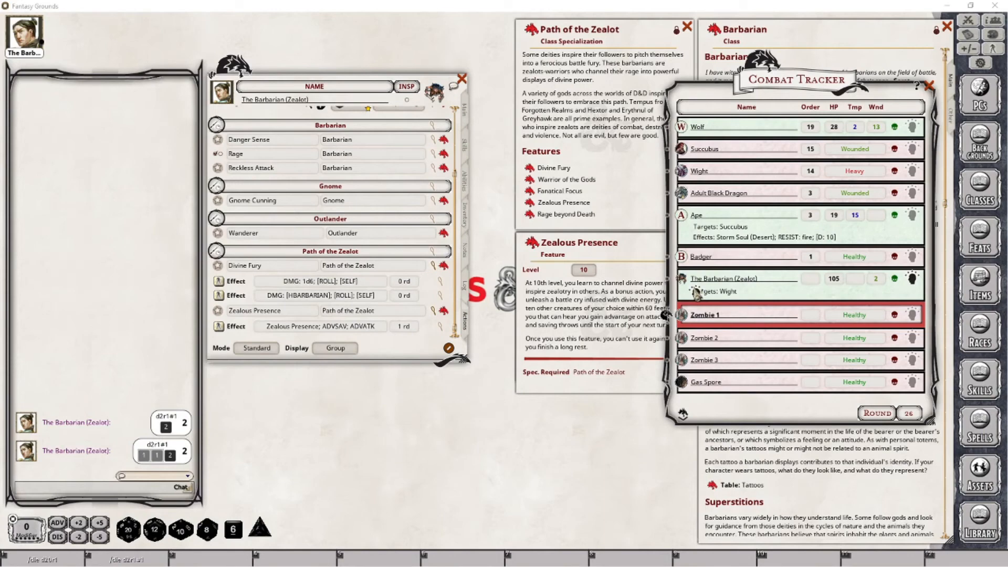
left_click(682, 171, "ctrl")
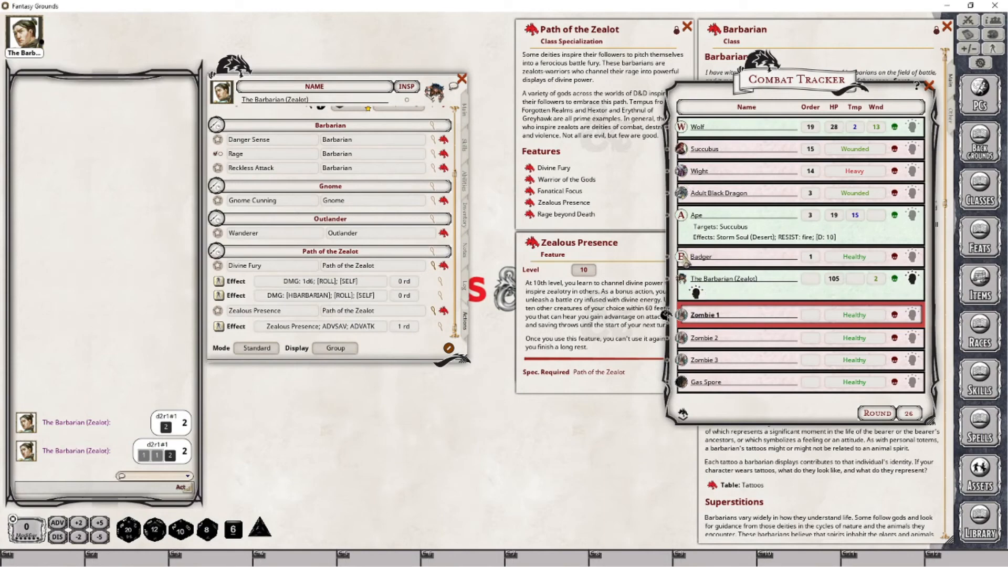
left_click(686, 214, "ctrl")
left_click(681, 127, "ctrl")
left_click(218, 327)
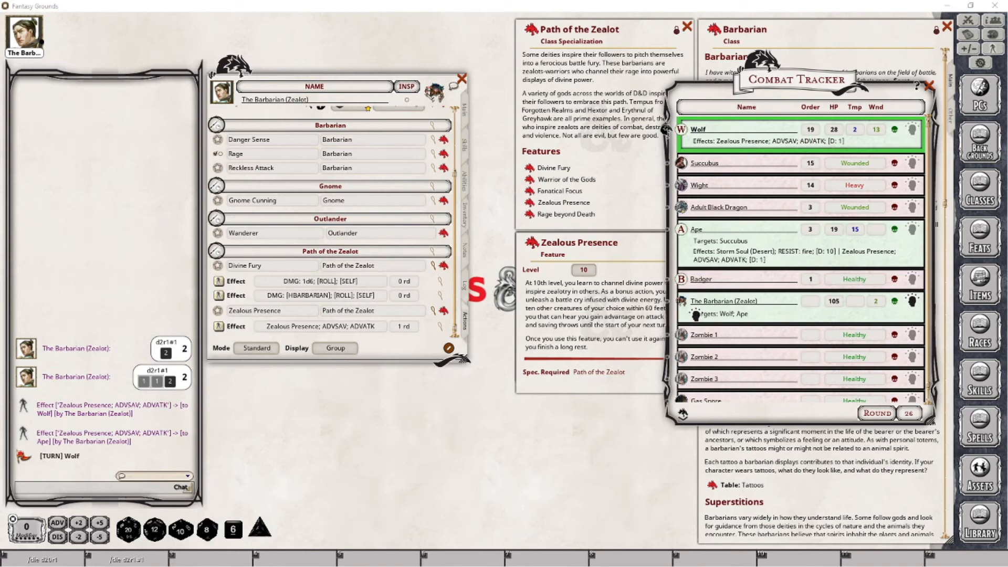
- Advance the combat tracker from the Wolf's turn through the following combatants to the barbarian's turn
left_click(682, 414)
left_click(682, 413)
left_click(682, 414)
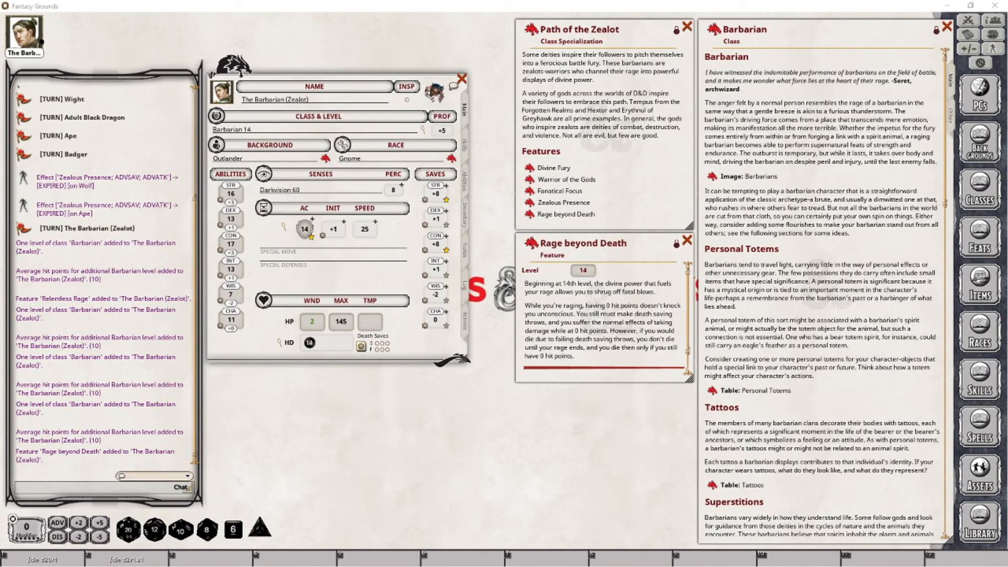
- Find Rage beyond Death in the character's features list and share its link in the chat
left_click(465, 319)
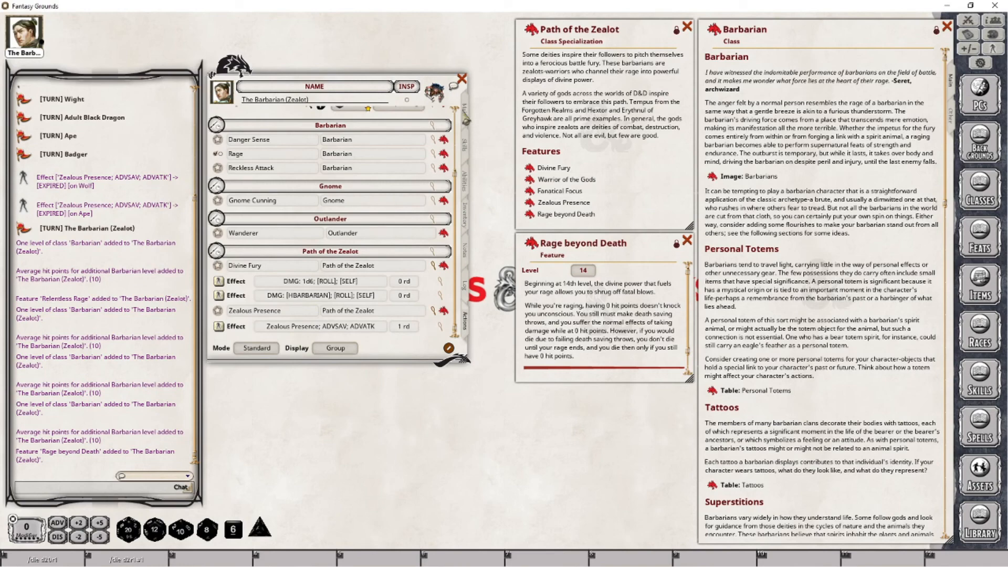
left_click(465, 180)
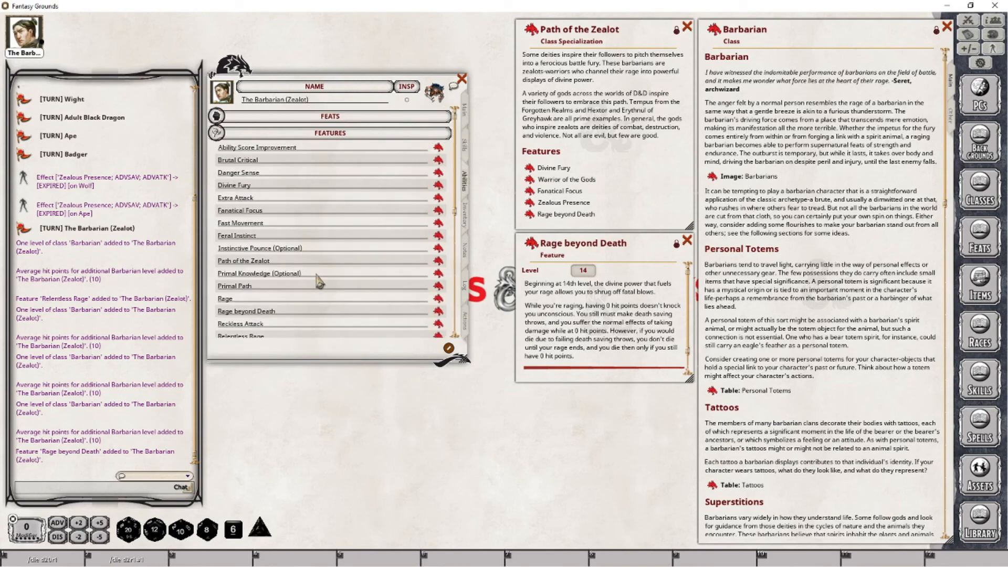
scroll(318, 282, "down", 2)
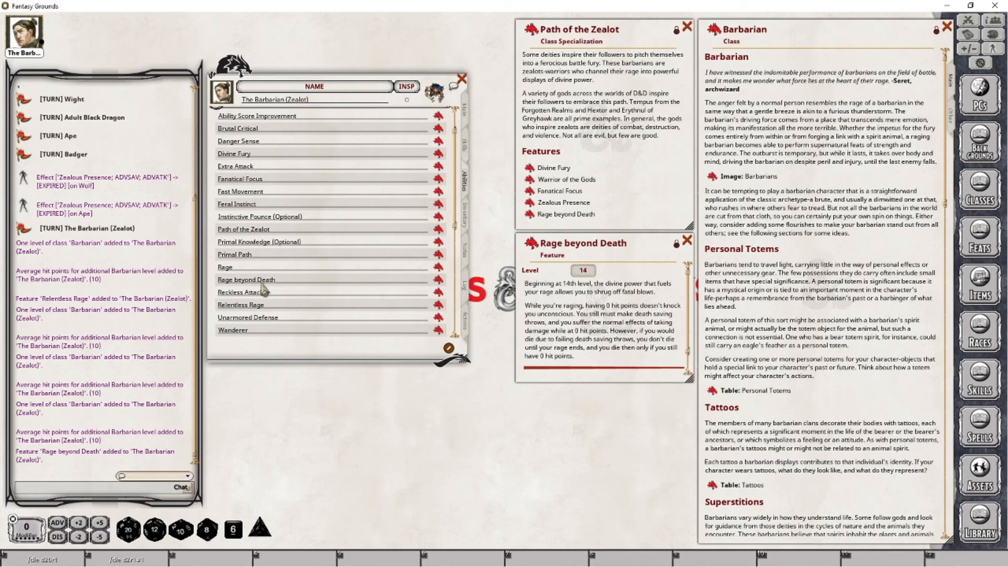
left_click_drag(438, 280, 139, 381)
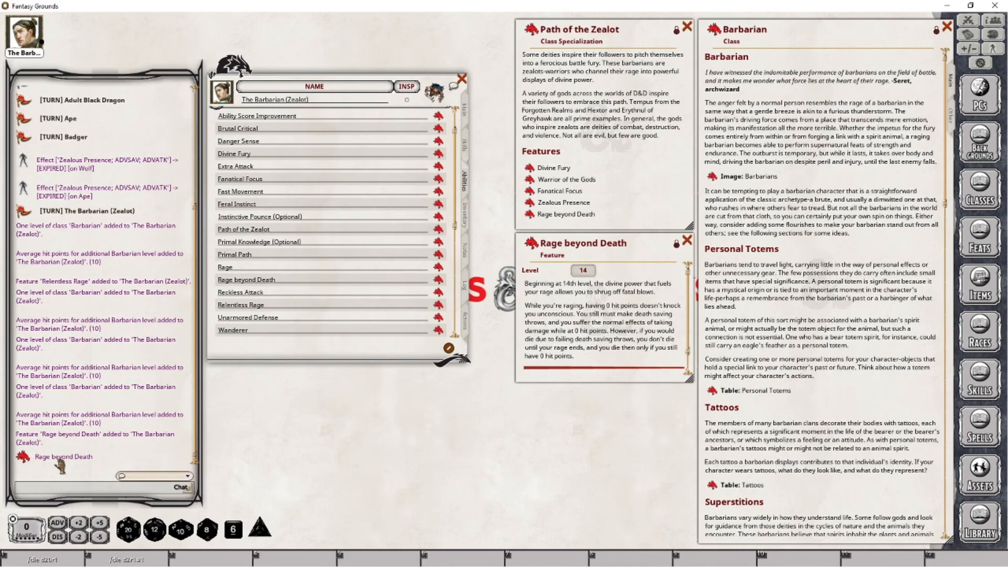